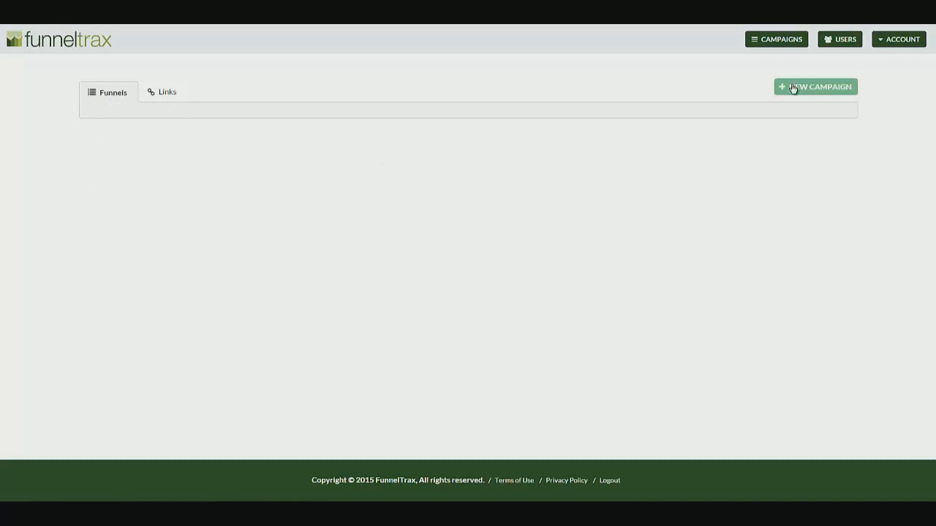
Look over the tracking Links list, then return to the Funnels and campaigns pages
left_click(164, 94)
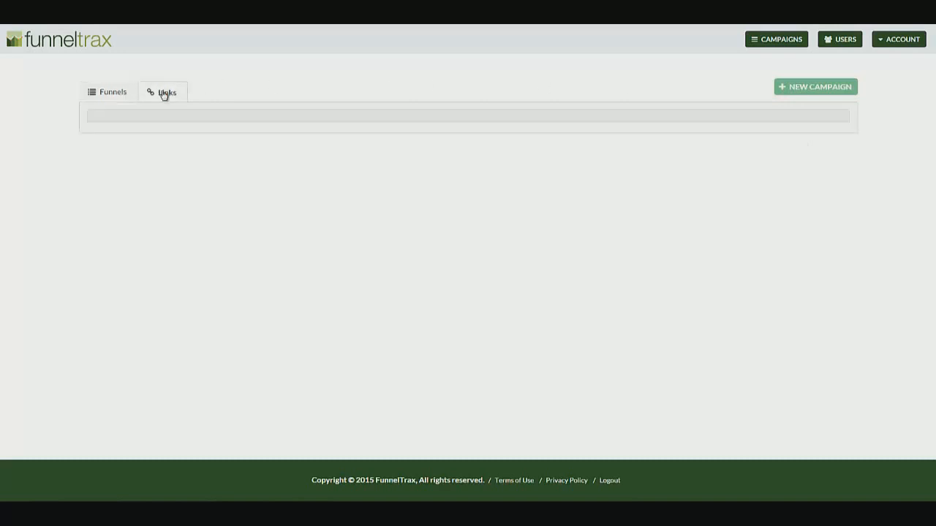
left_click(108, 93)
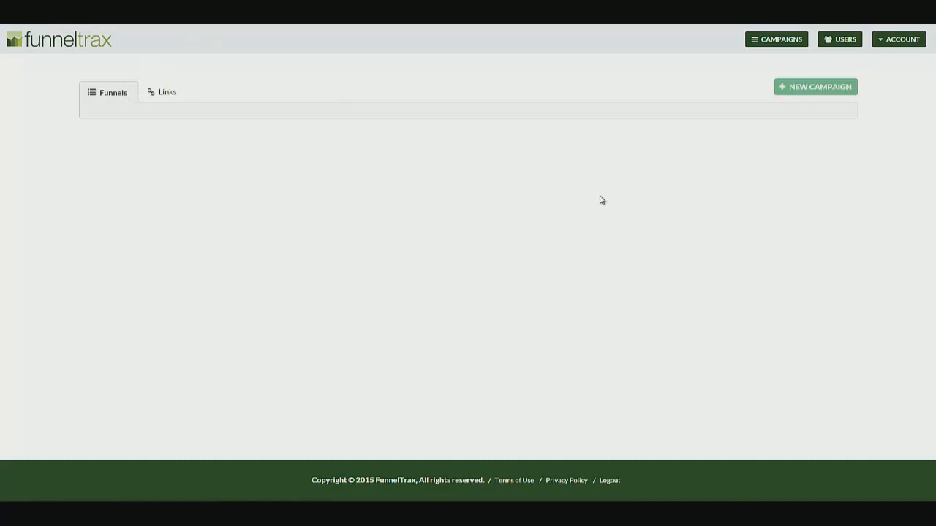
left_click(899, 42)
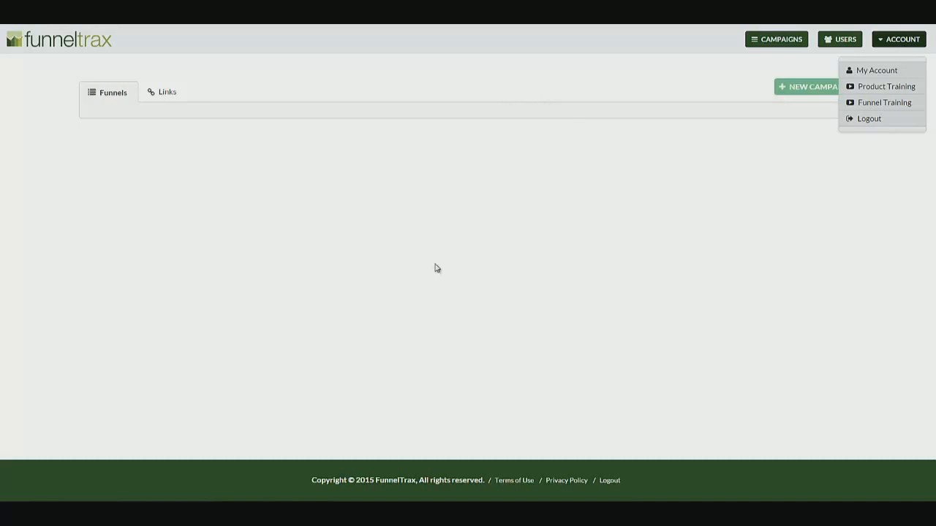
left_click(776, 42)
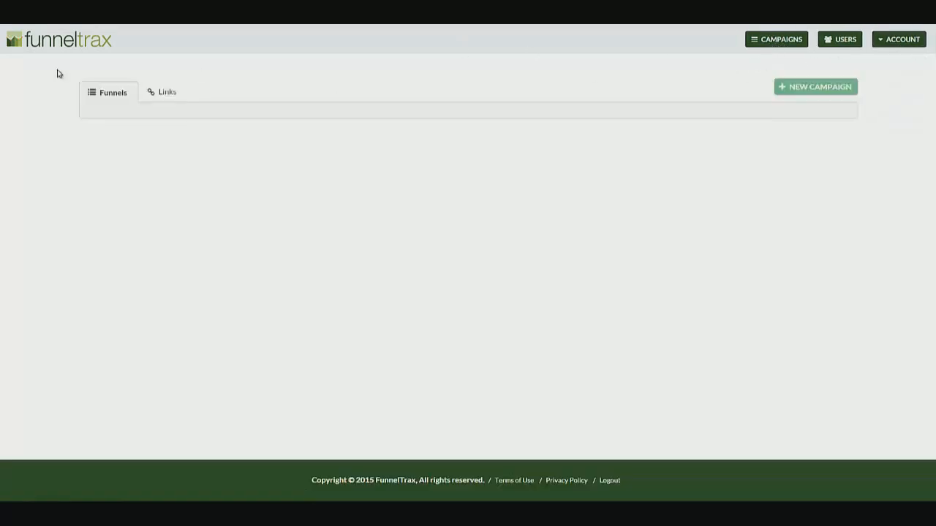
Check the User Management page, then go back to campaigns with the account menu showing
left_click(845, 40)
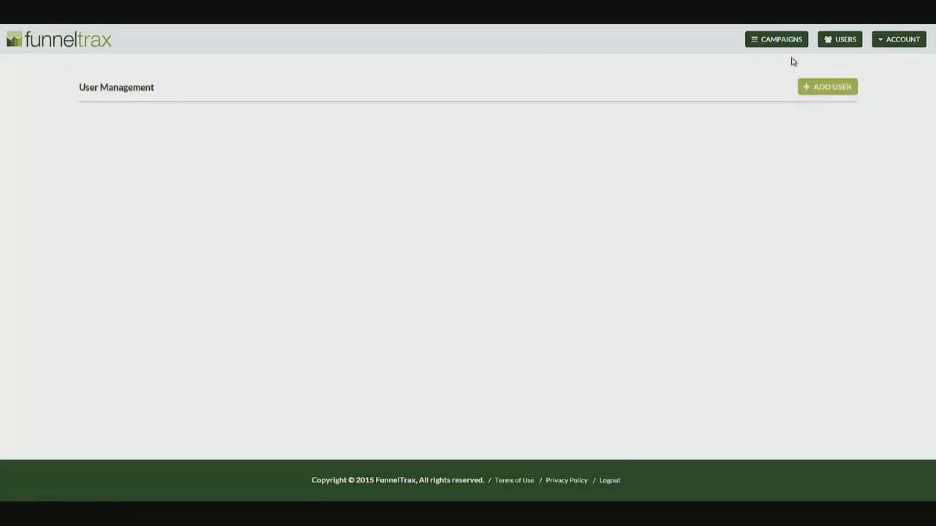
left_click(901, 41)
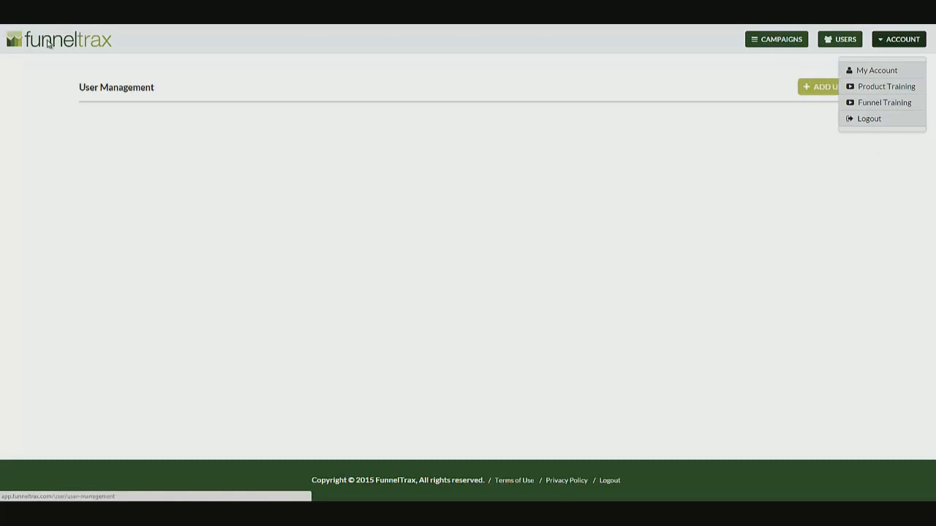
left_click(771, 43)
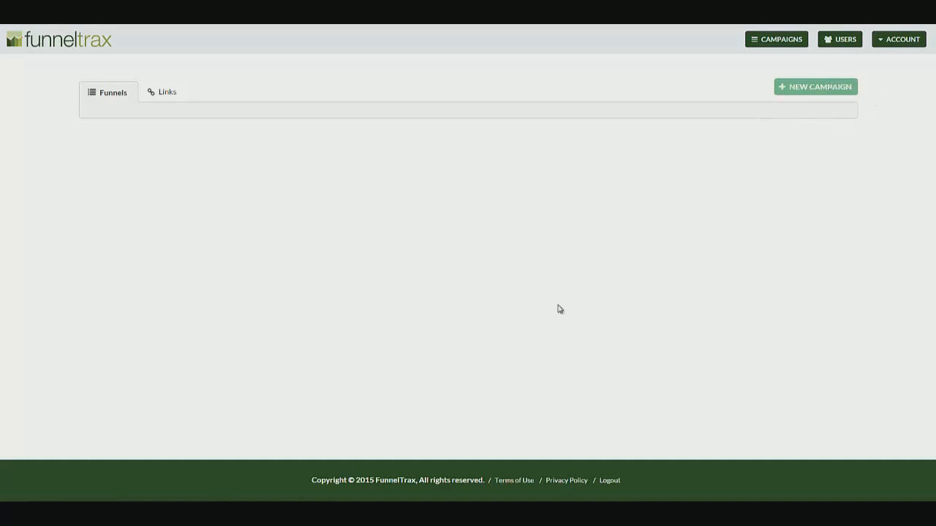
left_click(901, 42)
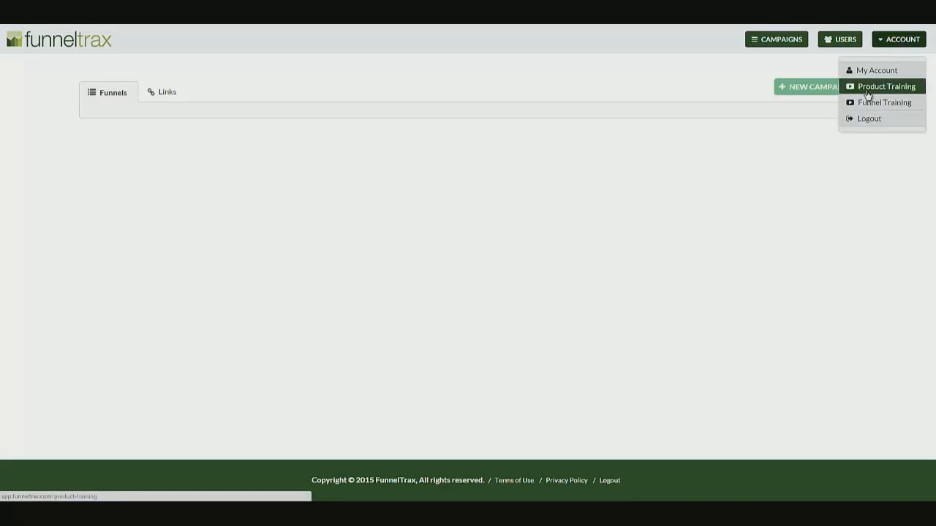
left_click(857, 90)
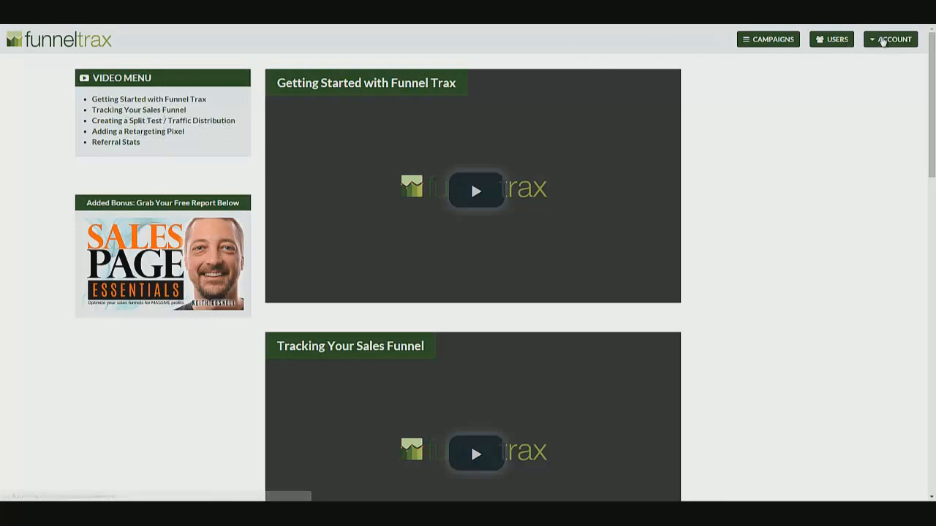
left_click(896, 39)
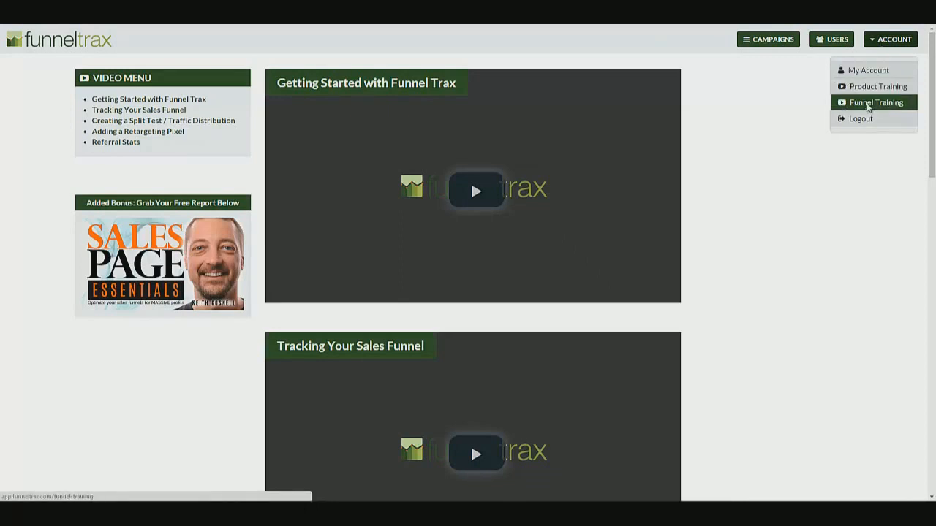
left_click(869, 103)
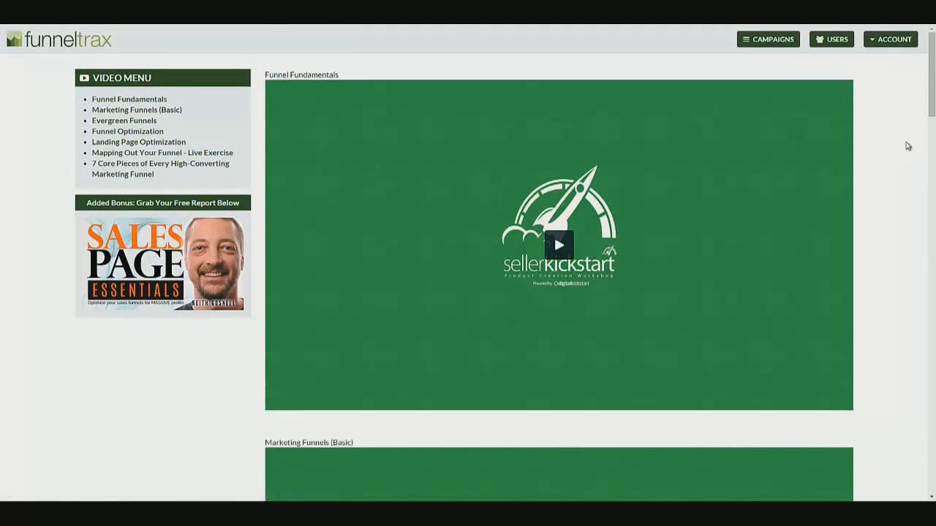
scroll(928, 219, "down", 10)
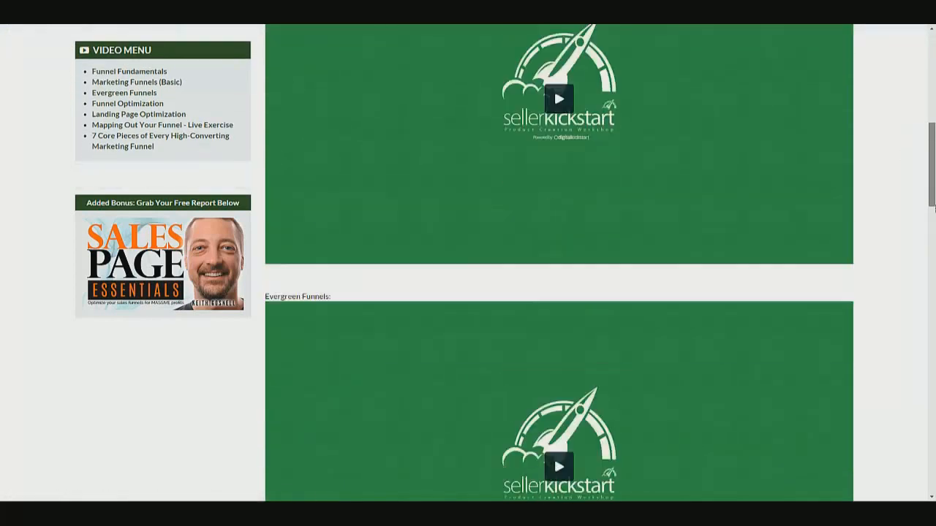
scroll(933, 285, "down", 11)
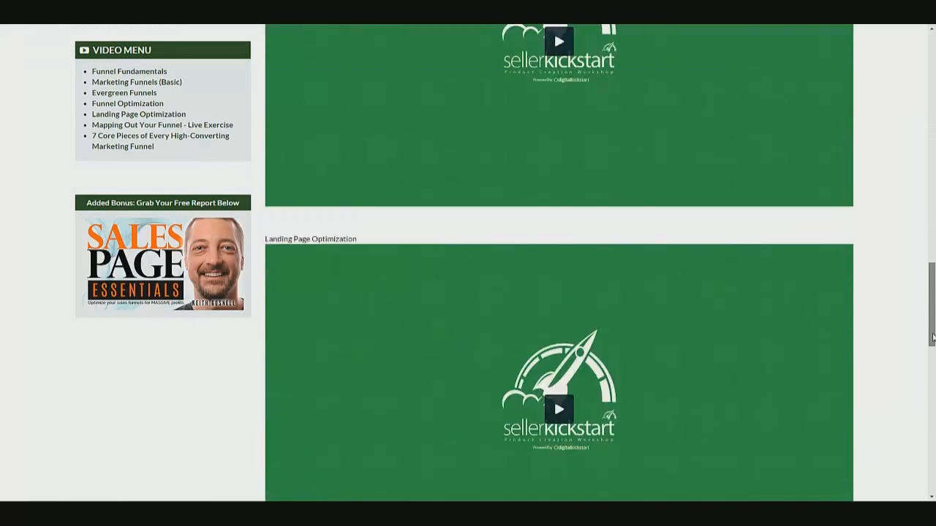
scroll(934, 397, "down", 3)
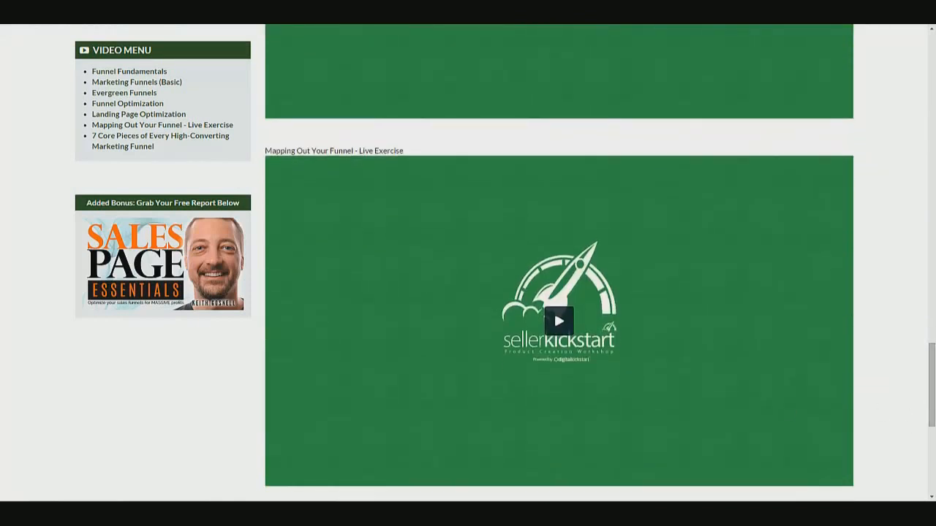
left_click(315, 513)
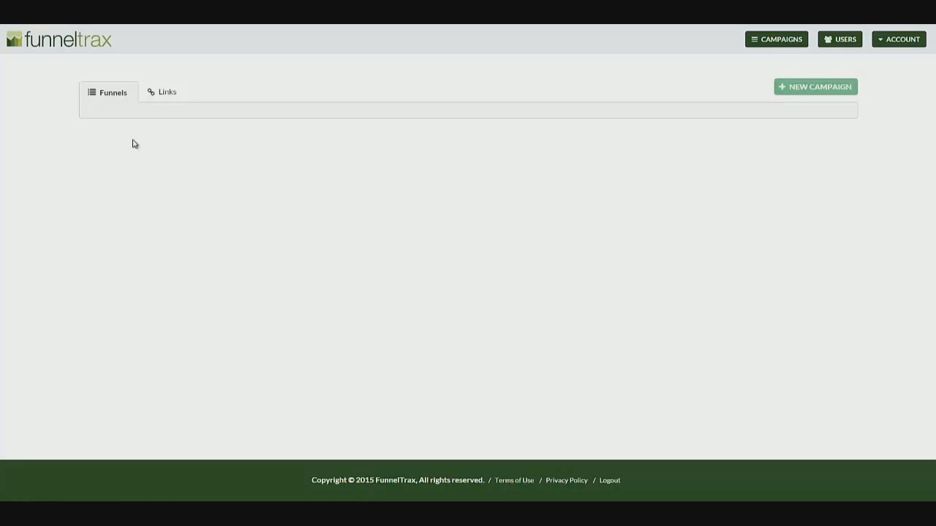
Start a New Funnel campaign and review its Main Offer, Upsell and Thank You Page sections
left_click(819, 93)
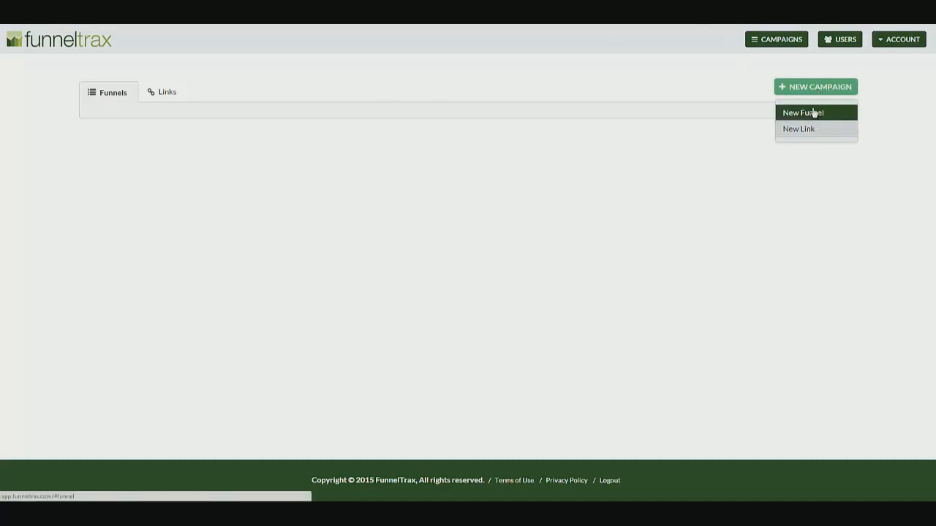
left_click(811, 116)
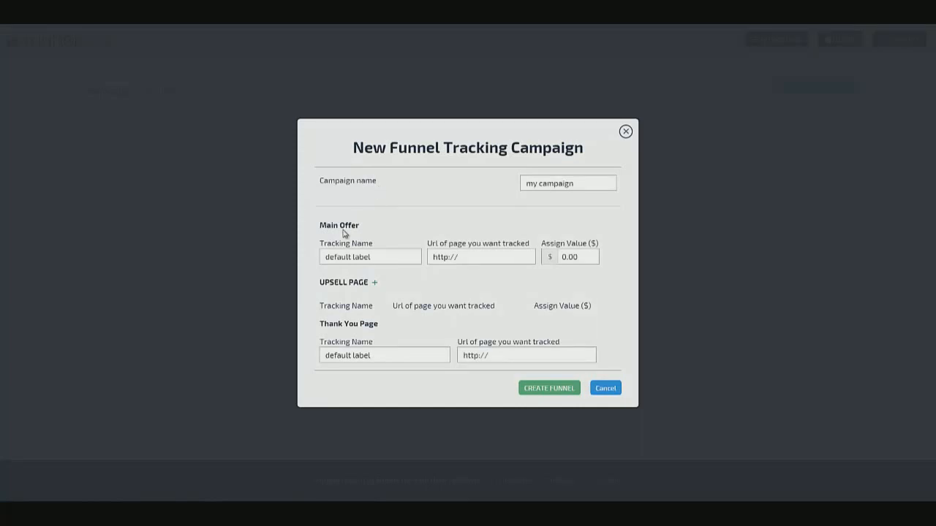
left_click_drag(326, 227, 351, 222)
left_click_drag(334, 284, 349, 284)
left_click_drag(352, 324, 459, 309)
Name the campaign 'YouTube Demo #1' and give main offer demoproduct its pasted URL and value 17.00
triple_click(578, 184)
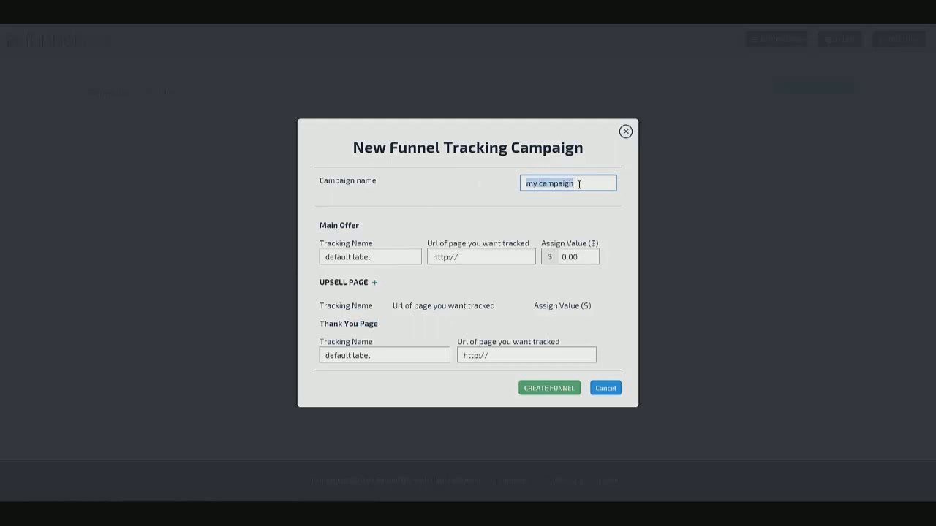
type("Tube Demo #1")
triple_click(377, 257)
type("demoproduct")
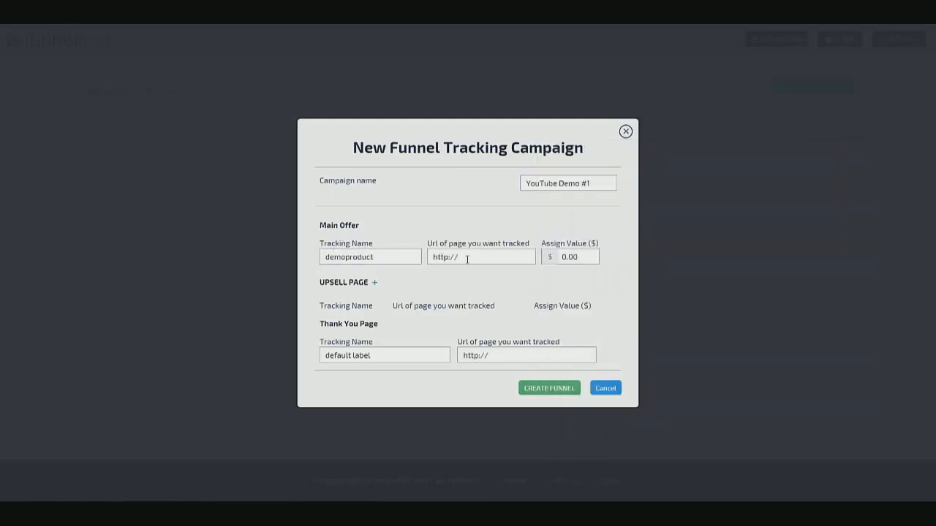
triple_click(466, 259)
key("ctrl+v")
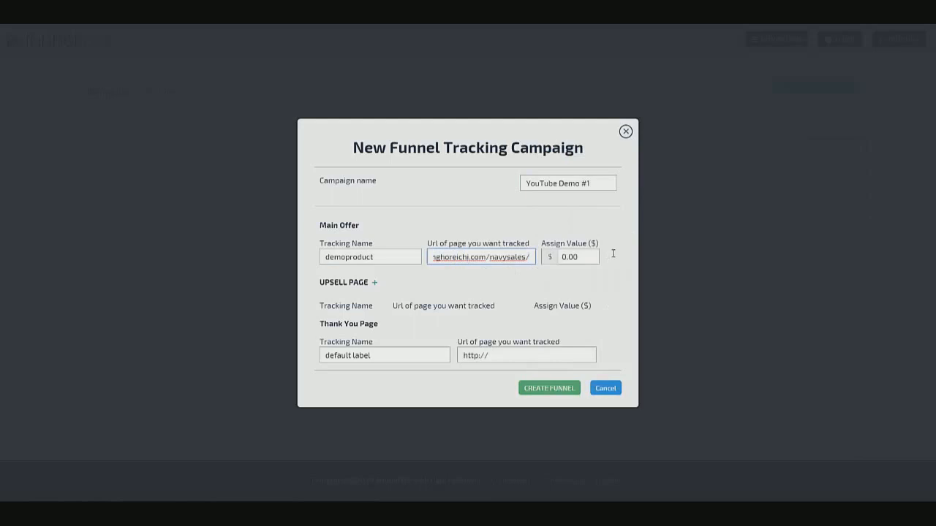
triple_click(573, 257)
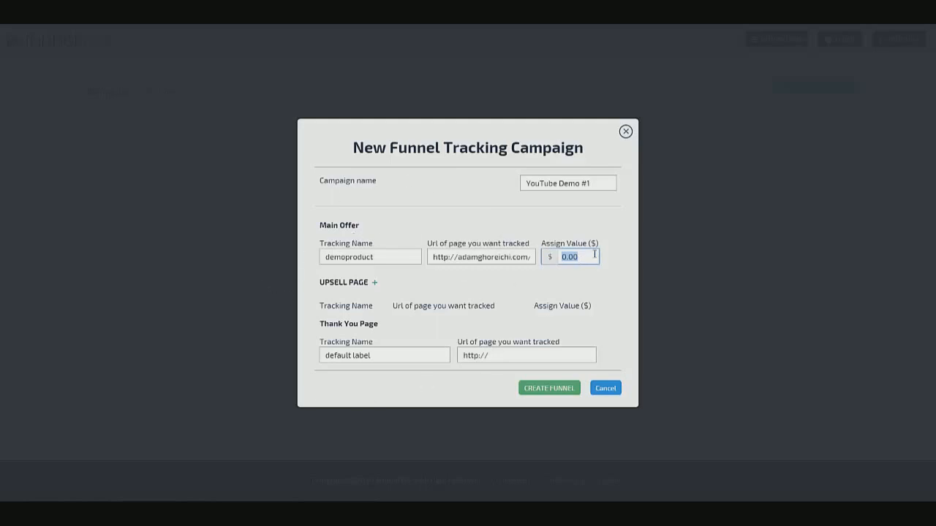
type("17.00")
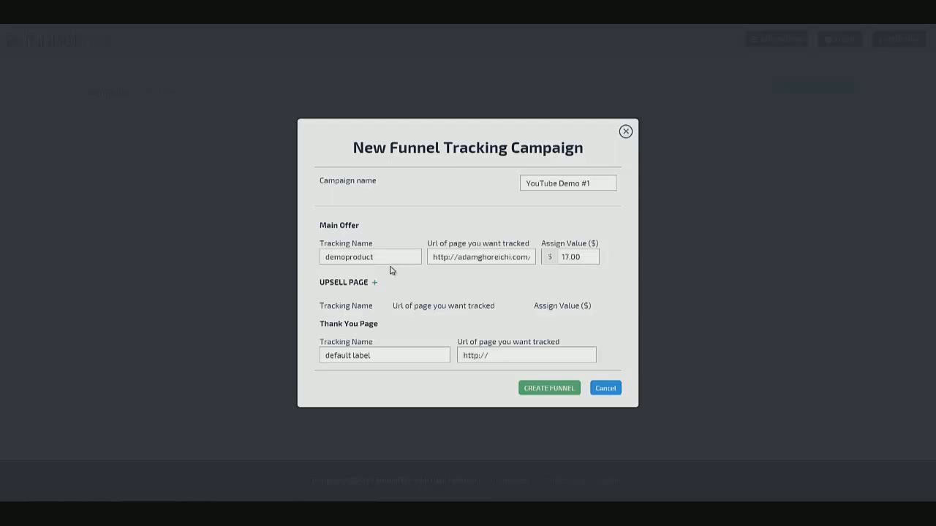
Add an upsell page and give it the tracking name demoproductoto
left_click(374, 282)
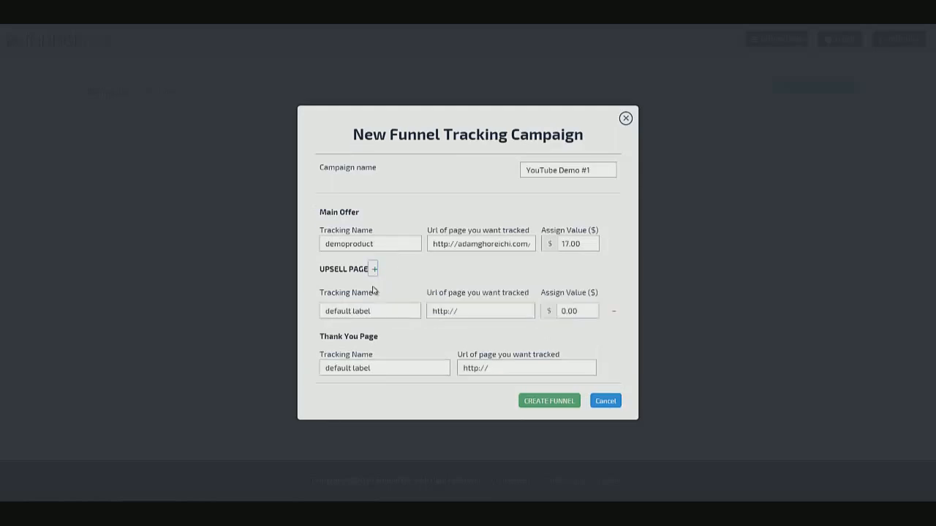
left_click(350, 310)
left_click_drag(385, 313, 288, 305)
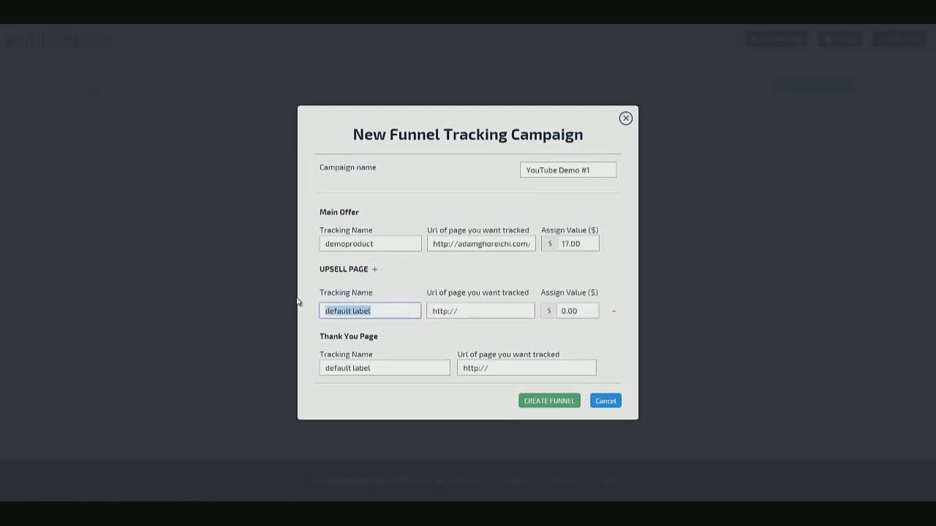
type("demoproductoto")
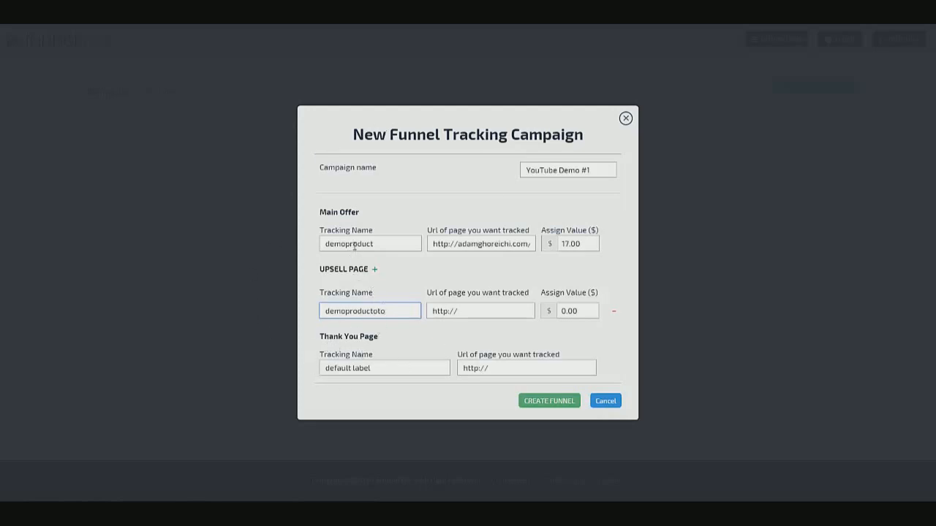
left_click_drag(321, 234, 361, 229)
left_click(377, 234)
double_click(322, 233)
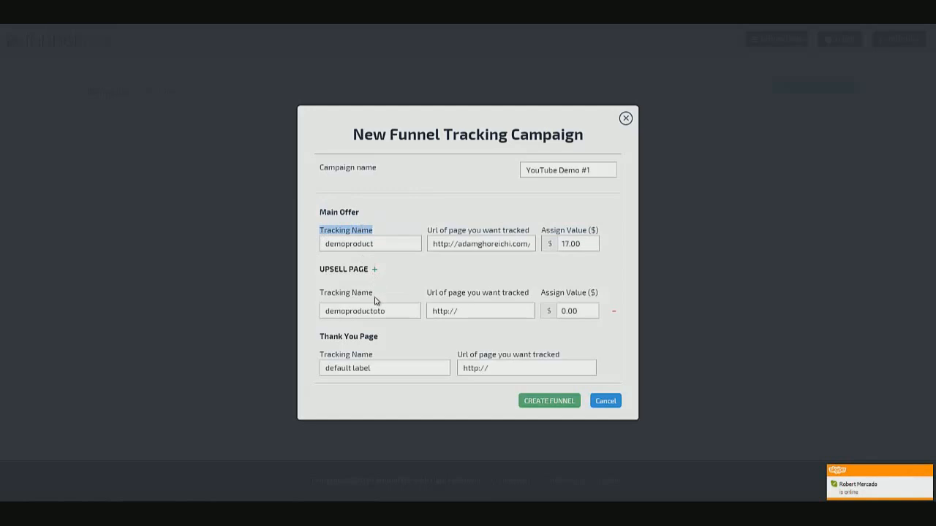
Paste the upsell page URL from the notes and set its assigned value to 47.00
left_click(488, 310)
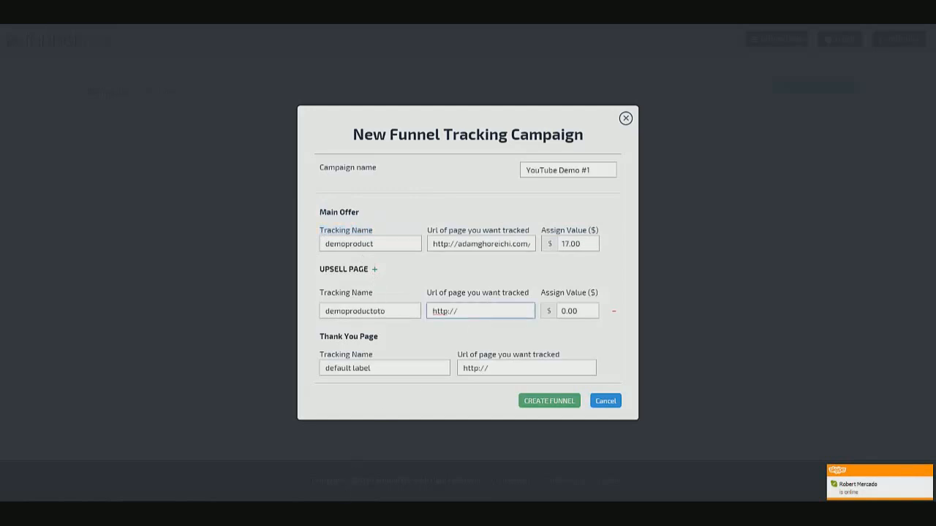
left_click(341, 455)
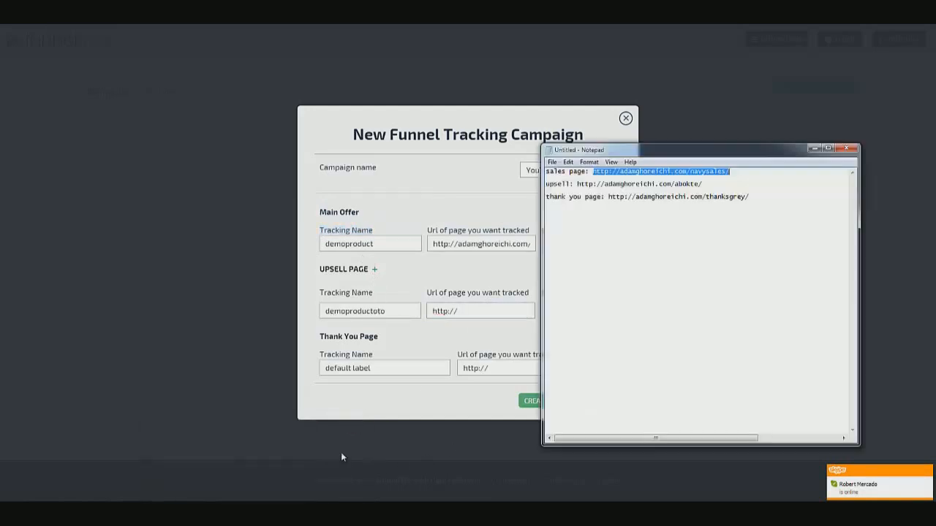
left_click_drag(577, 184, 703, 184)
right_click(717, 185)
left_click(745, 217)
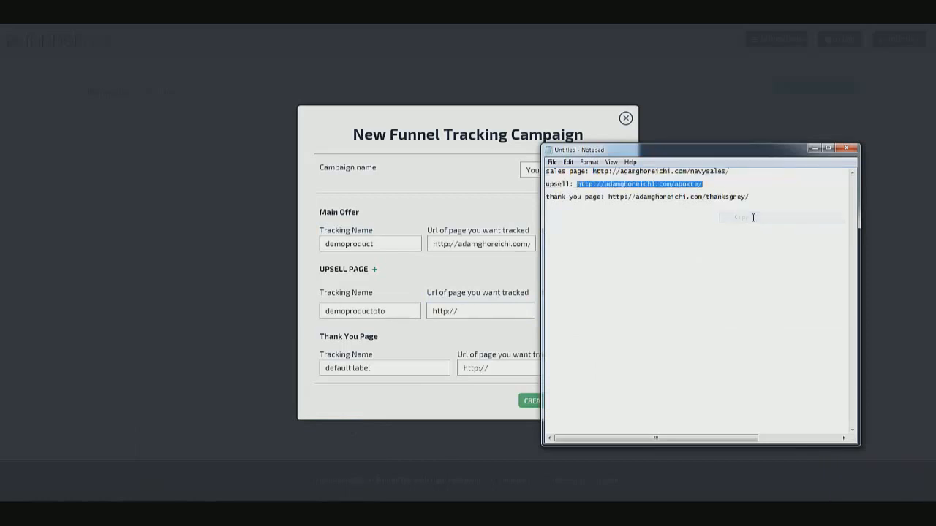
left_click(484, 307)
triple_click(484, 307)
right_click(484, 307)
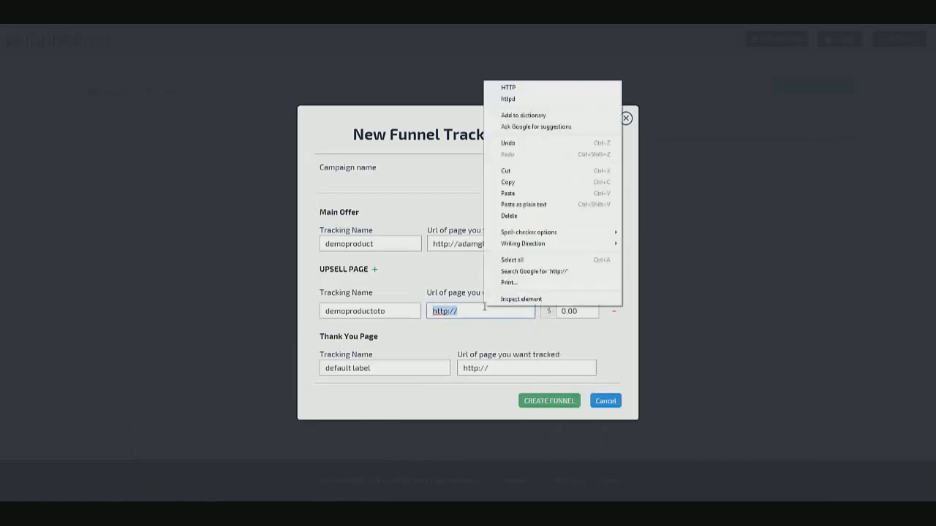
left_click(530, 193)
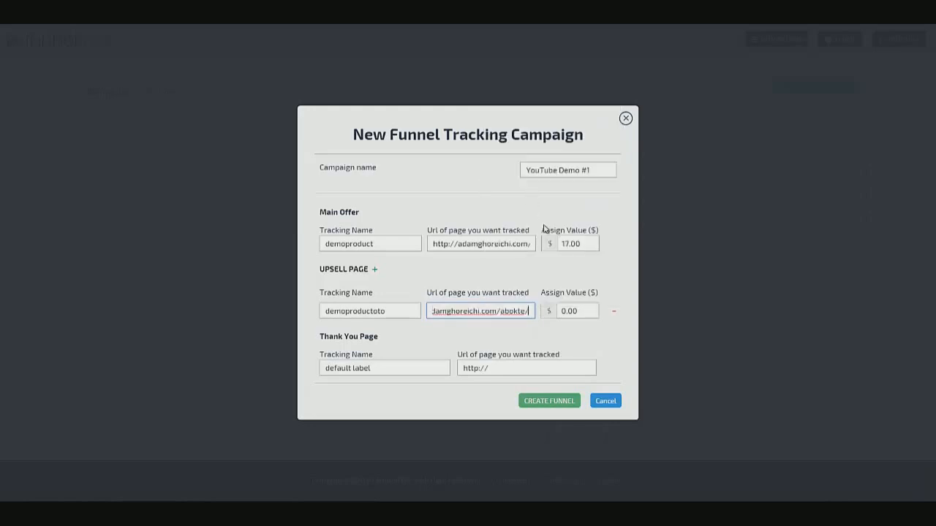
double_click(581, 312)
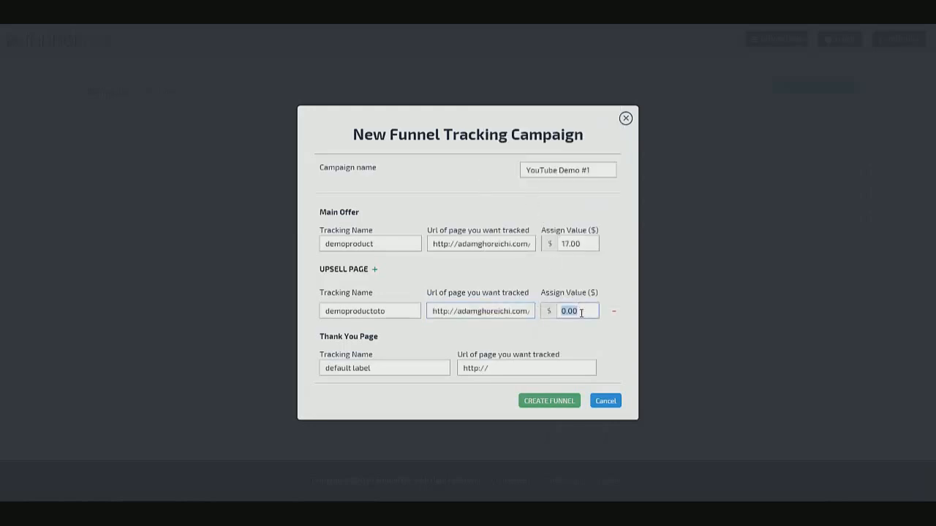
type("47.00")
Add a second upsell row and remove it again, leaving a single upsell
left_click(374, 367)
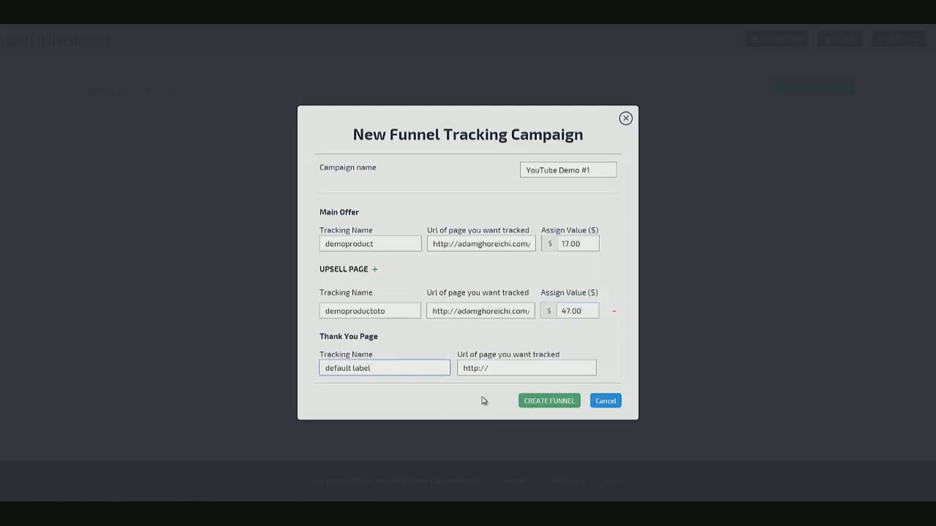
left_click(371, 270)
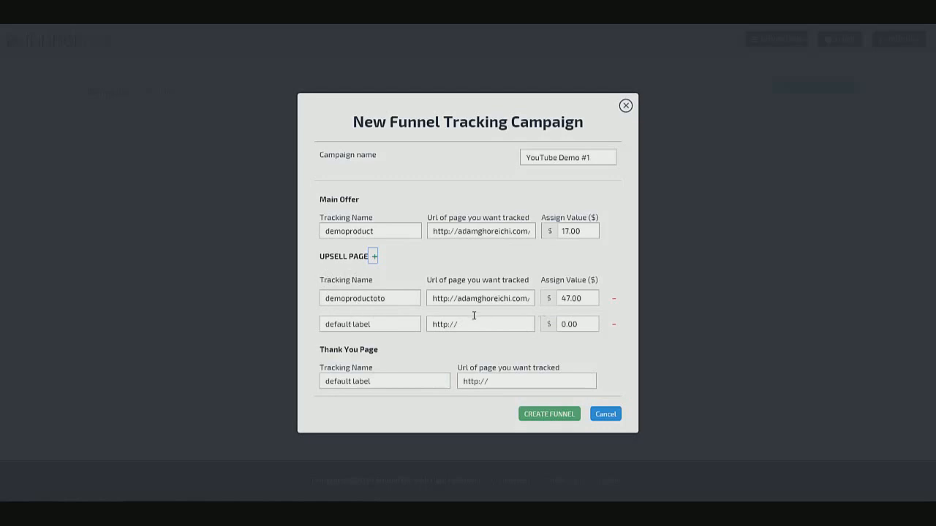
left_click(615, 327)
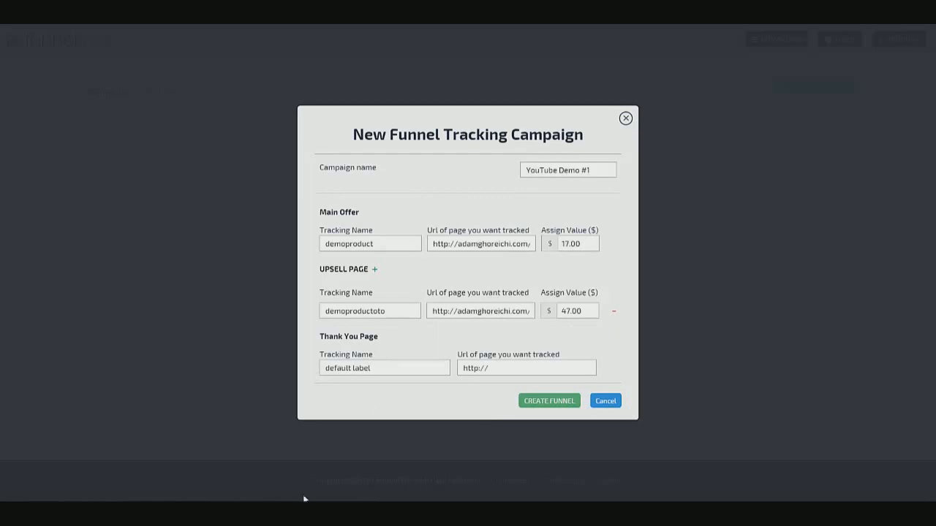
mouse_move(254, 515)
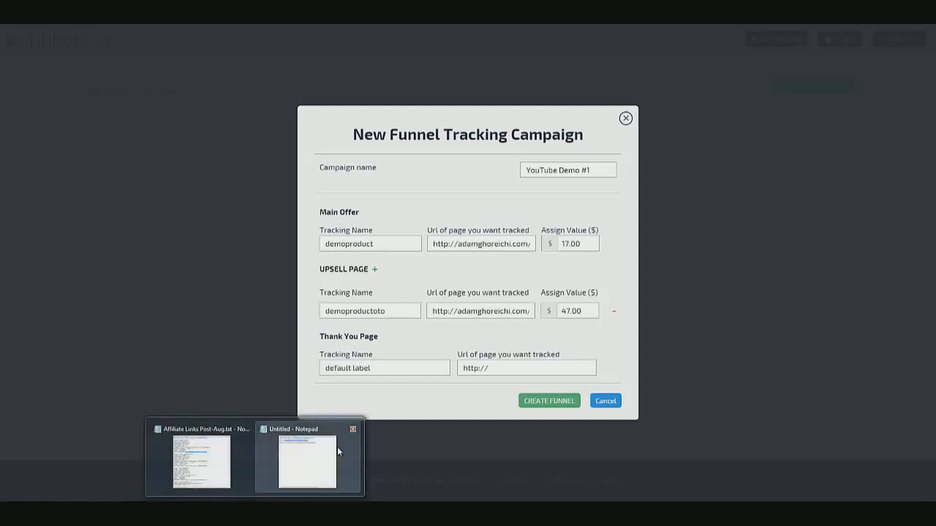
Rename the thank-you page to demoproductty and paste its thanksgrey URL from the notes as plain text
left_click(337, 452)
left_click_drag(813, 193, 612, 231)
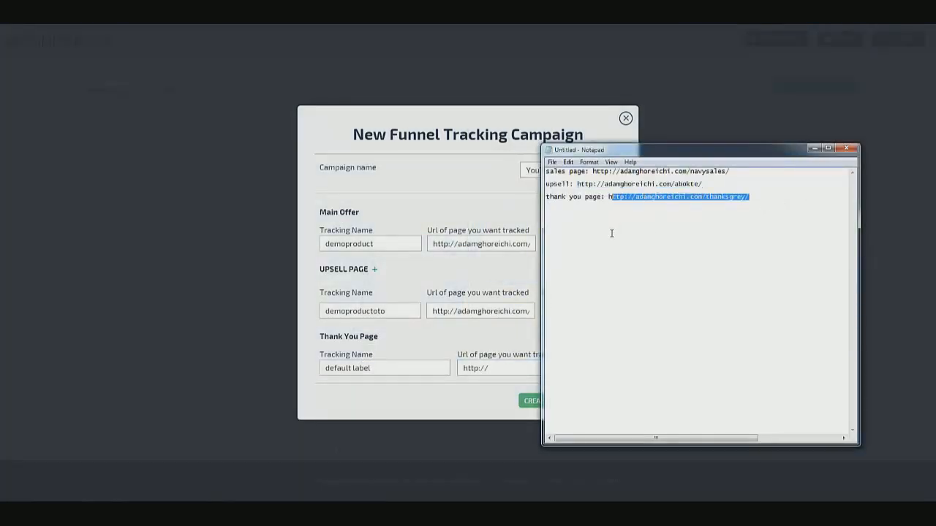
right_click(612, 233)
left_click(633, 267)
left_click_drag(407, 369, 265, 367)
type("demoproducttht")
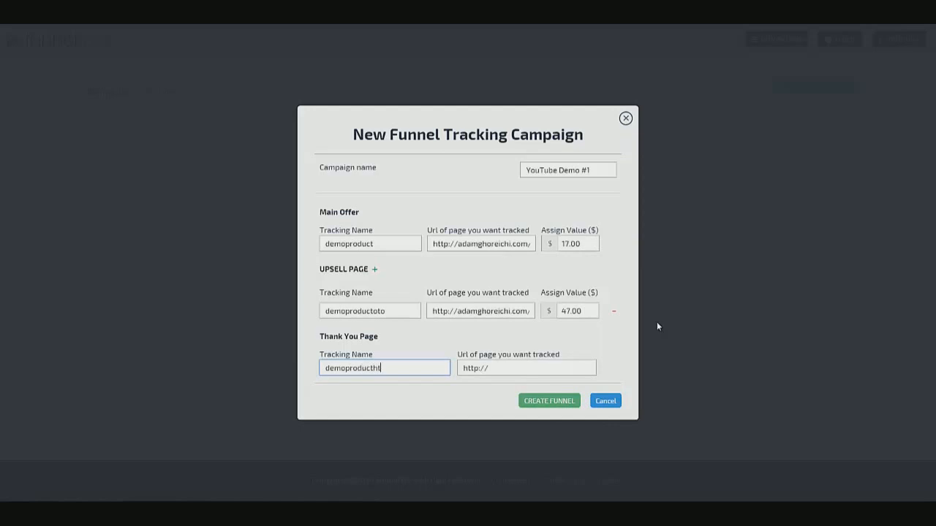
key("BackSpace")
key("BackSpace")
type("ty")
triple_click(511, 367)
right_click(511, 367)
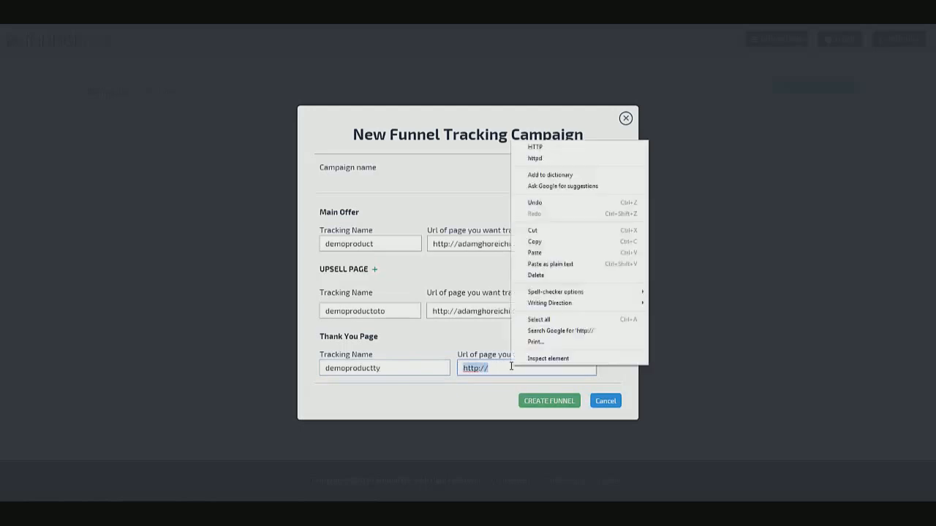
left_click(558, 264)
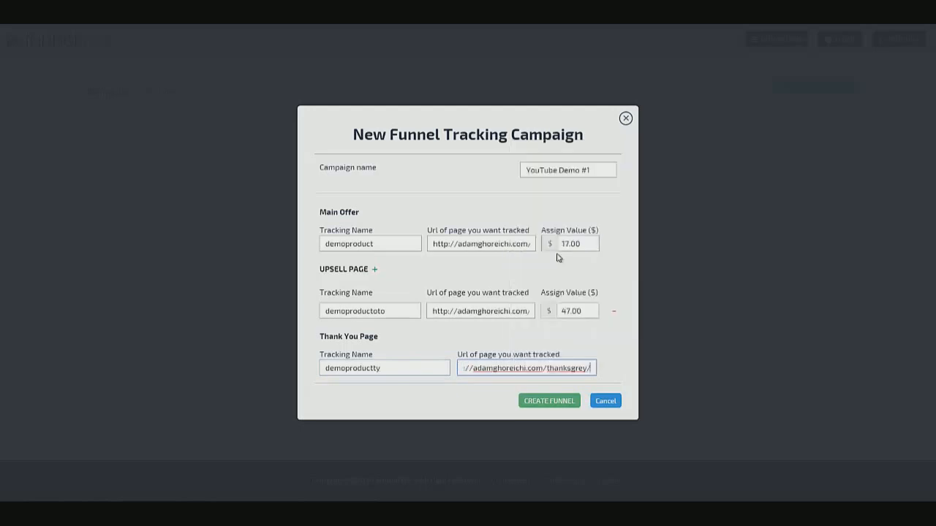
Create the YouTube Demo #1 funnel and wait for its three pages to appear in the list
left_click(567, 400)
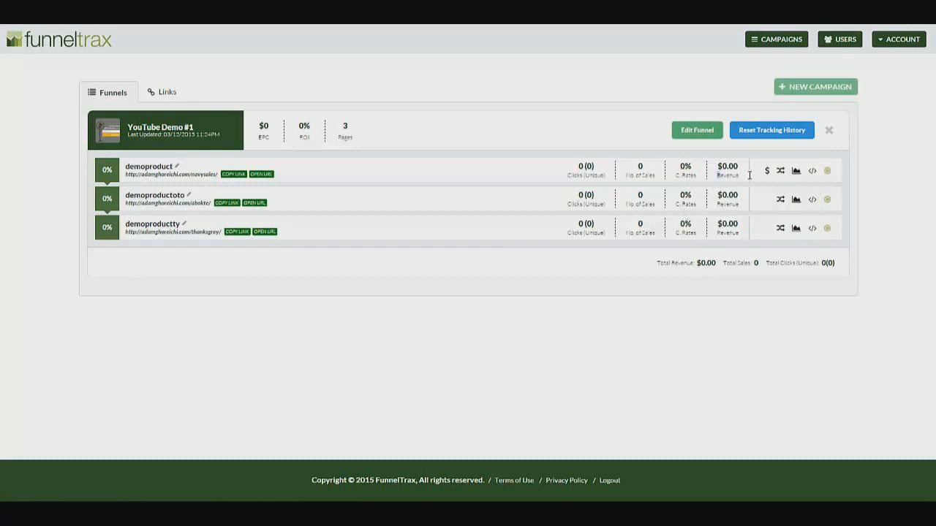
left_click_drag(749, 175, 735, 177)
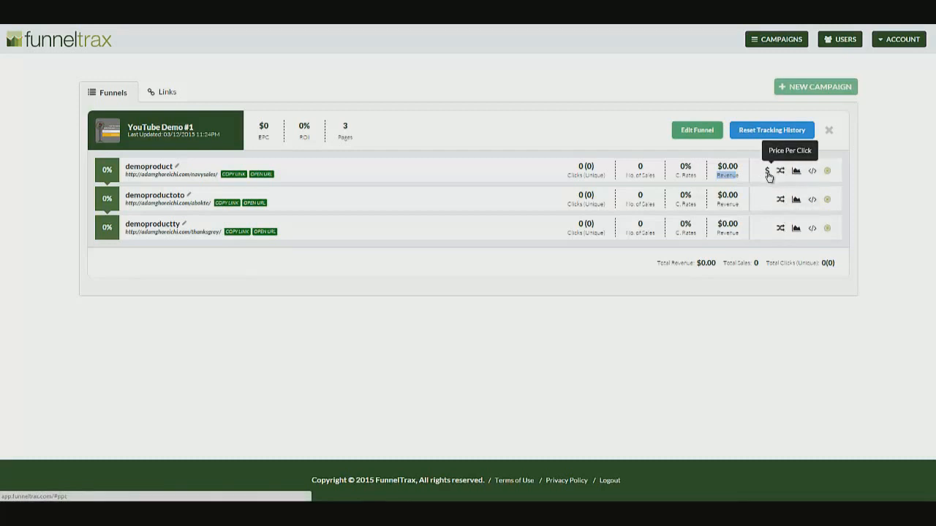
Copy the demoproduct tracking script from the Funnel Tracking Setup dialog, then close the dialog
left_click(813, 171)
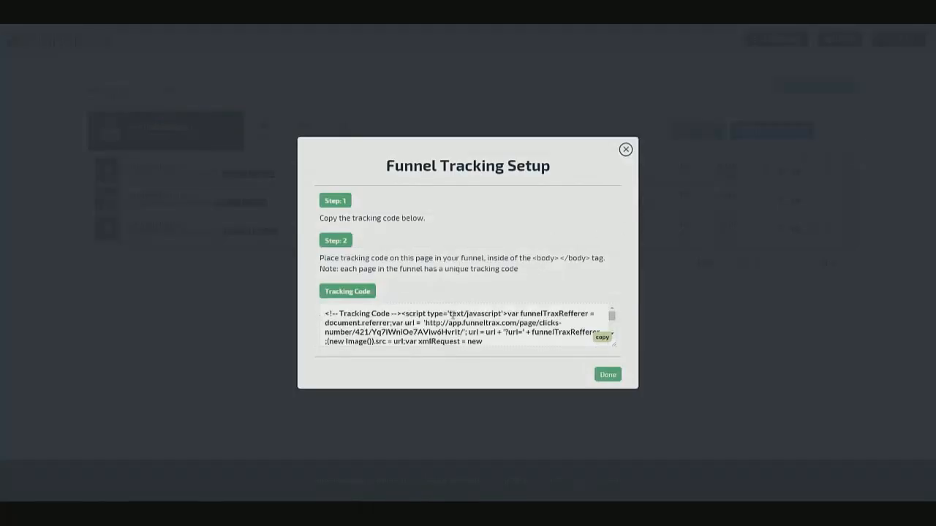
left_click(528, 331)
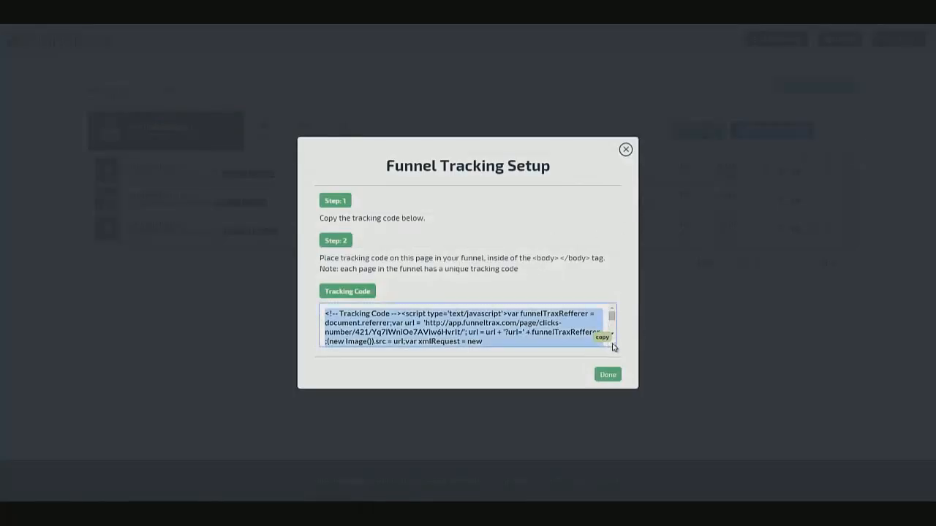
left_click(410, 311)
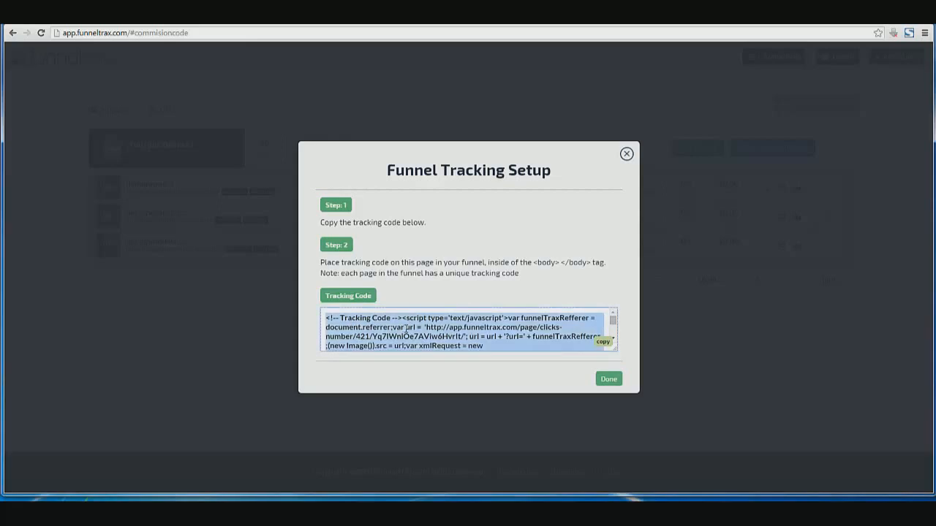
left_click(603, 341)
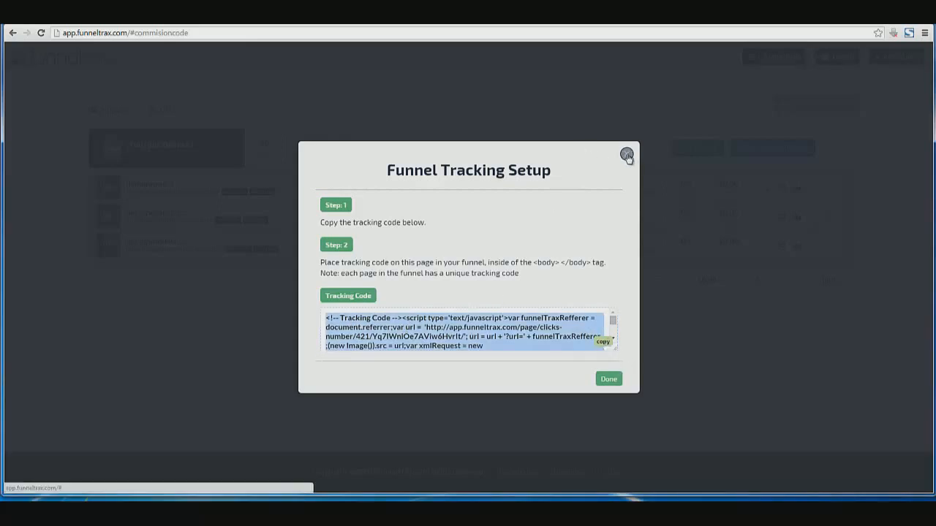
left_click(606, 379)
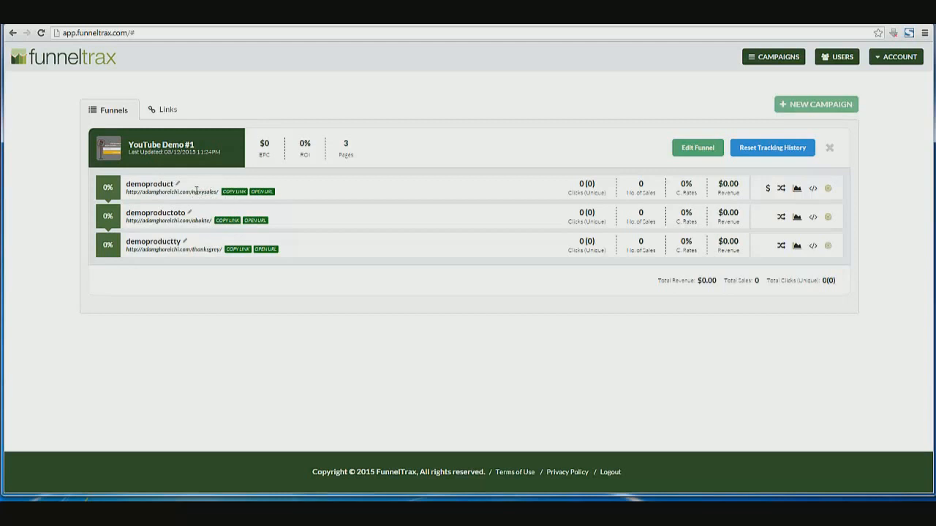
Open the navysales page for editing in WordPress
key("ctrl+Tab")
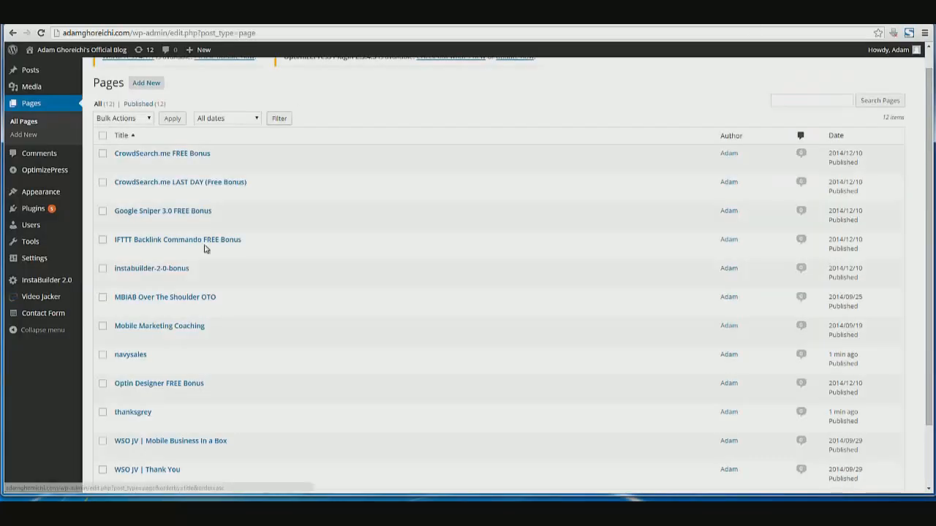
left_click(138, 356)
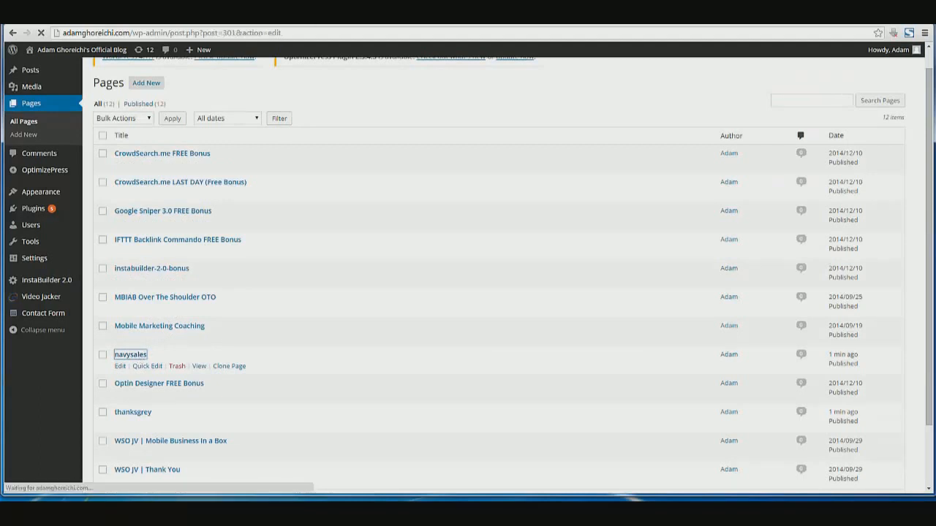
key("ctrl+shift+Tab")
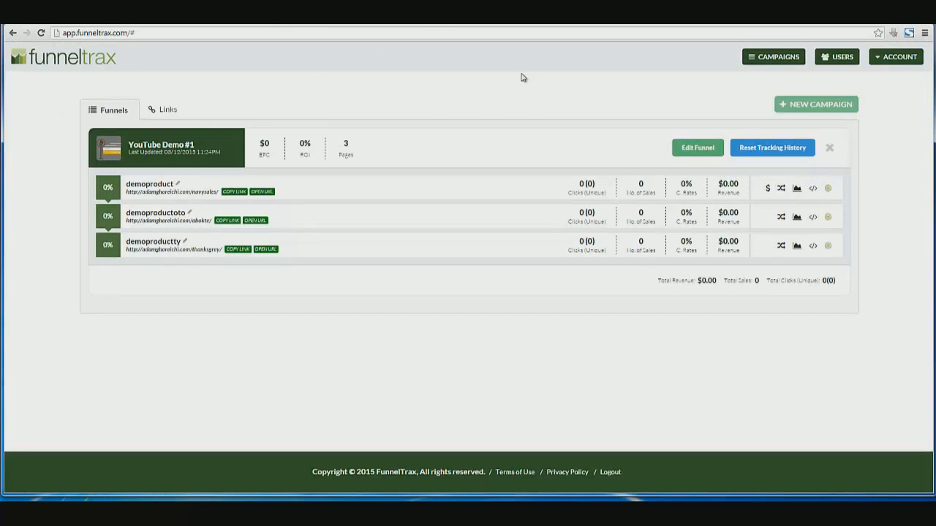
left_click(360, 25)
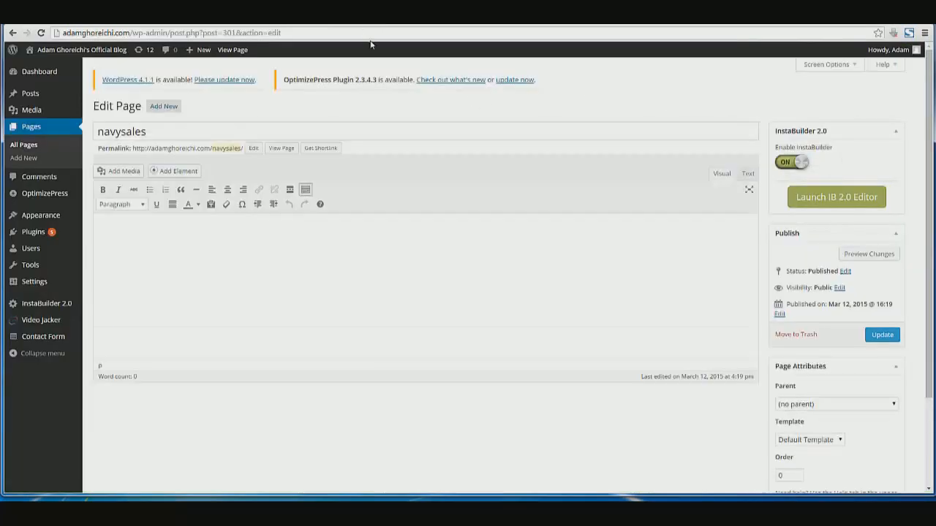
Toggle the content editor between Text and Visual, then launch the InstaBuilder 2.0 editor
left_click(748, 174)
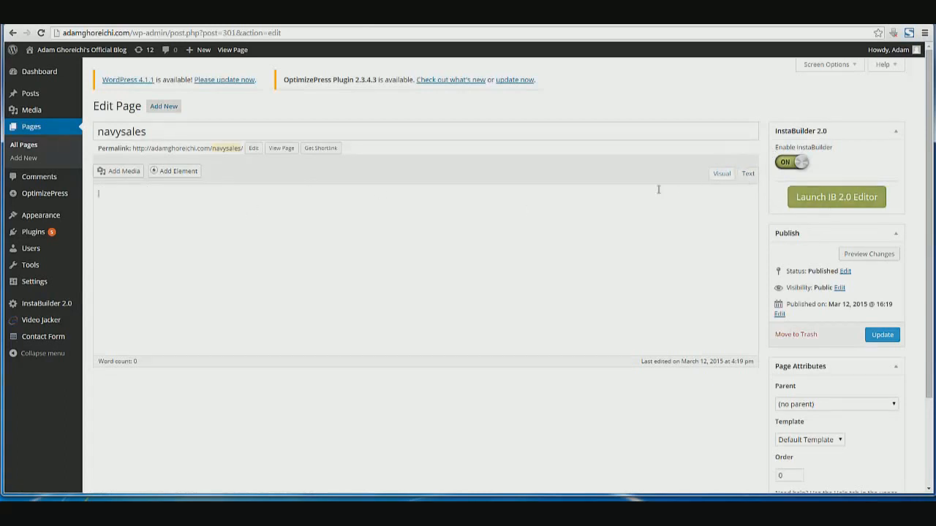
left_click(727, 173)
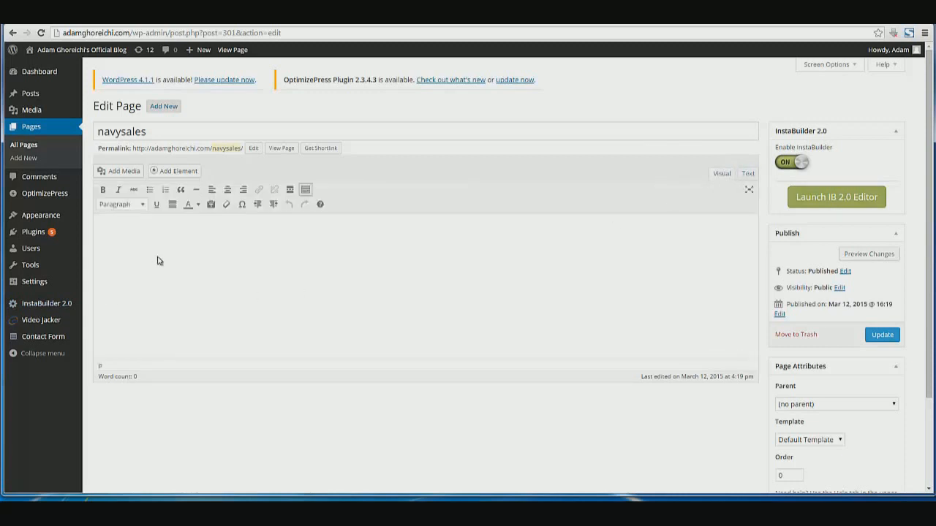
left_click(747, 174)
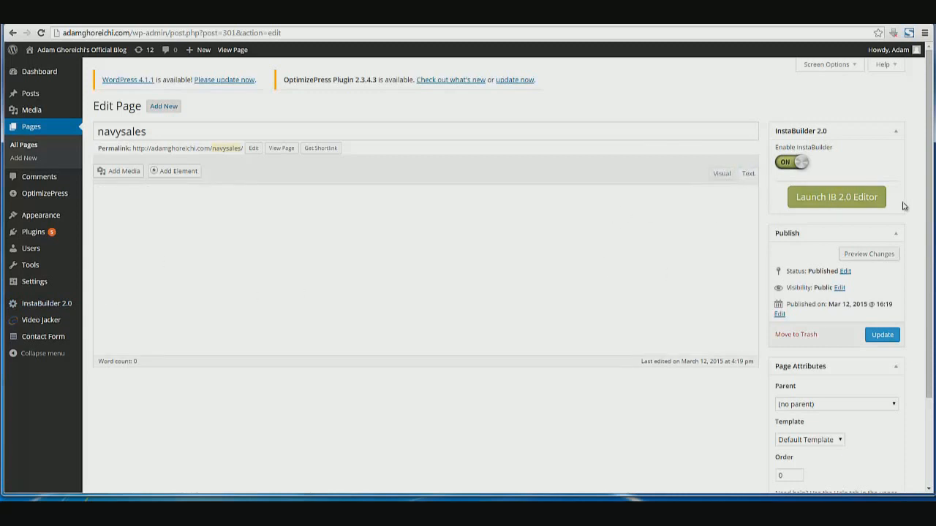
left_click(723, 173)
left_click(823, 196)
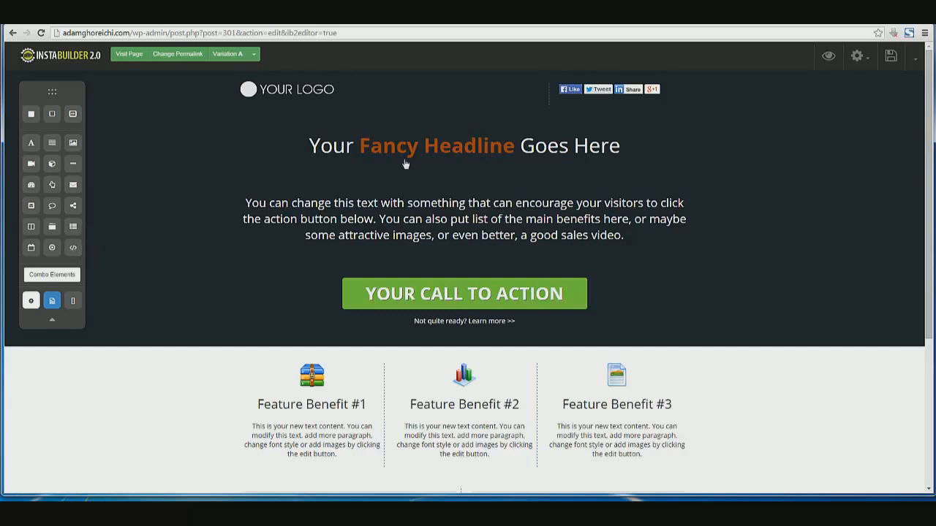
Drop an HTML/CSS/JavaScript element below the lower call-to-action button and select the new block
left_click_drag(73, 249, 481, 486)
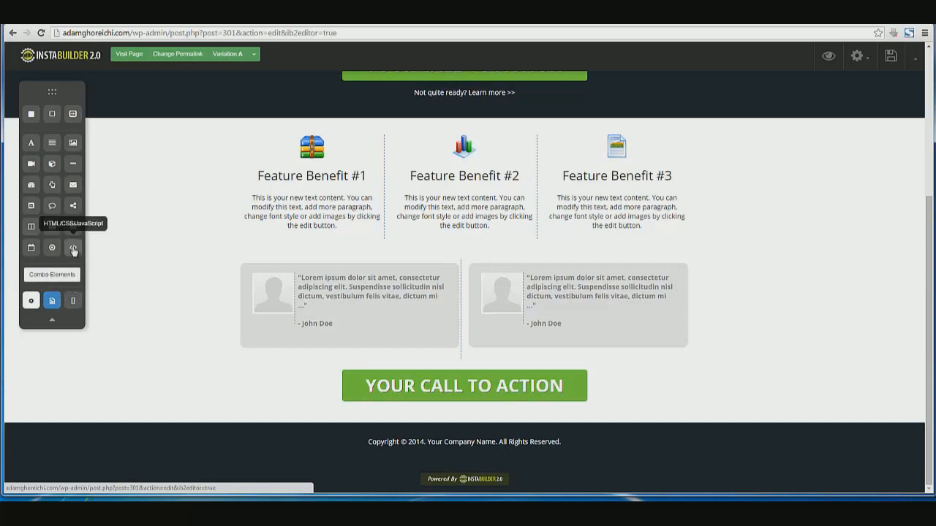
left_click_drag(73, 249, 438, 421)
scroll(423, 423, "down", 2)
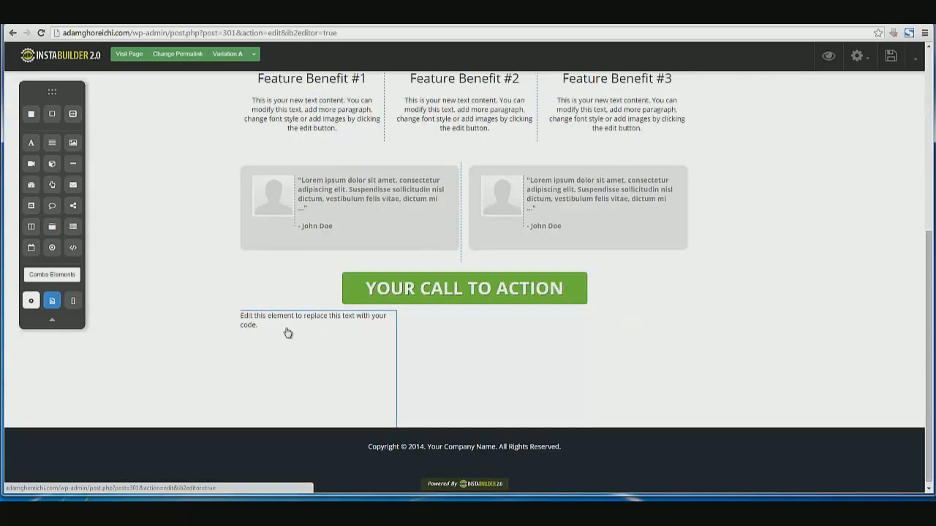
left_click(269, 330)
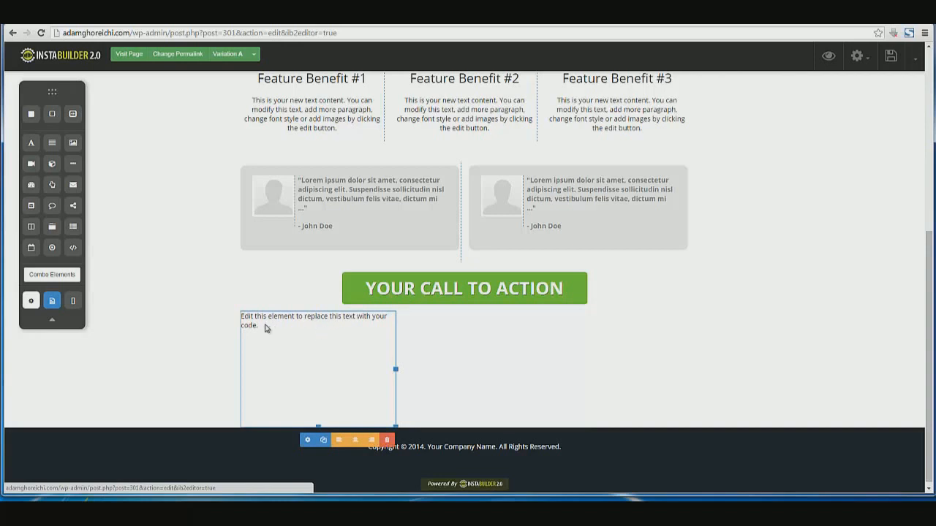
Copy the demoproduct tracking script again from FunnelTrax and return to the InstaBuilder tab
left_click(302, 18)
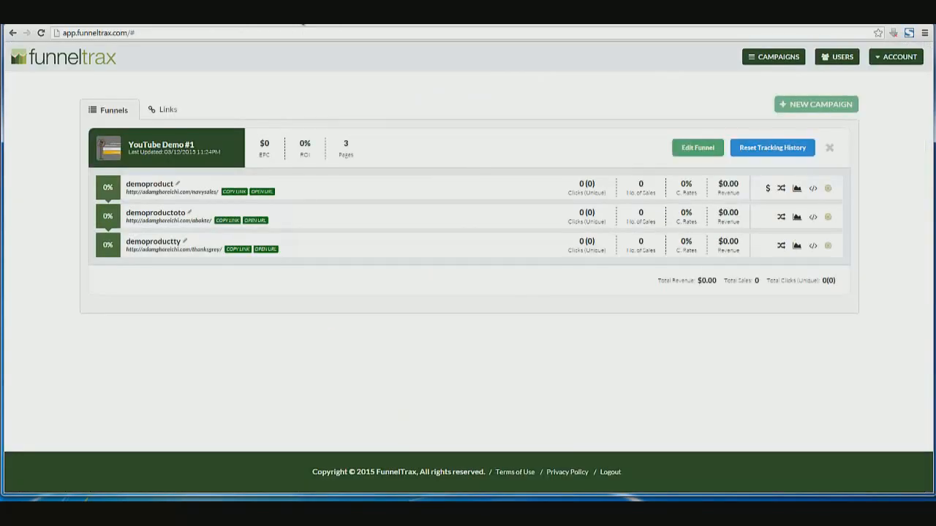
left_click(812, 188)
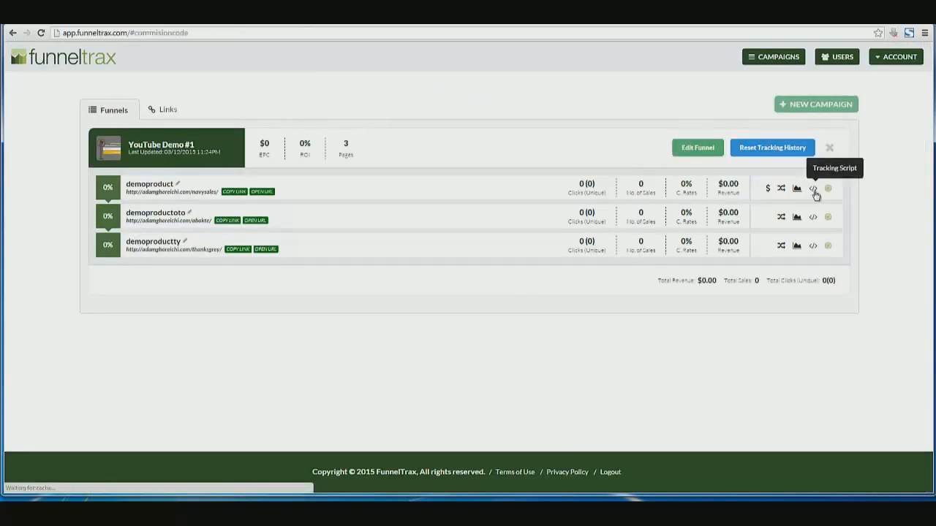
left_click(471, 333)
right_click(473, 331)
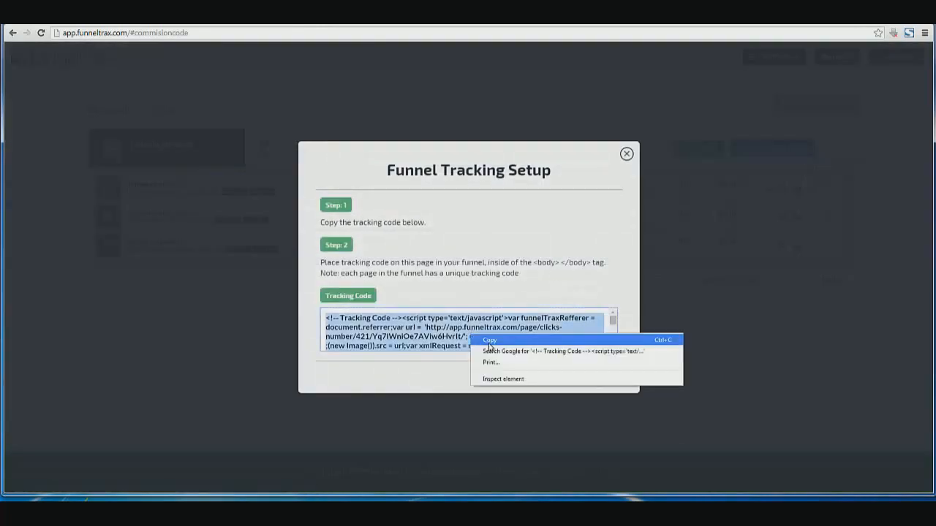
left_click(486, 338)
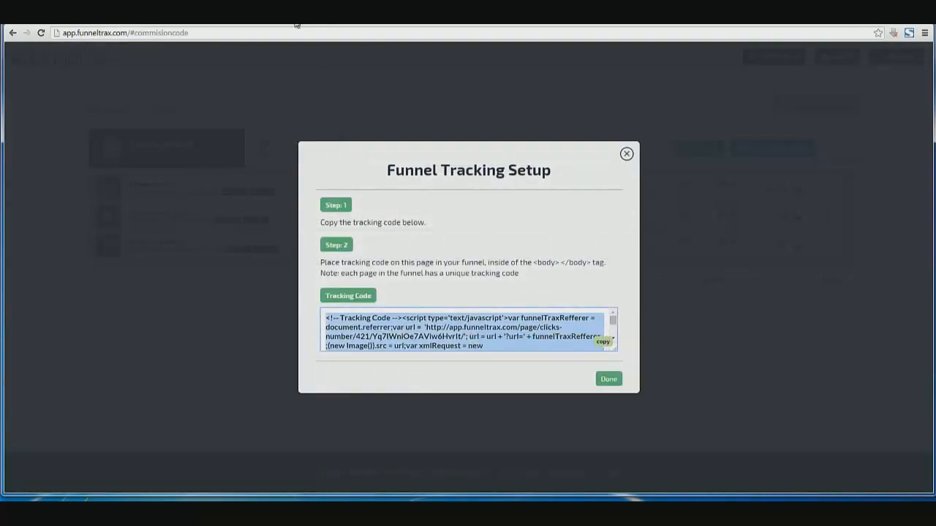
left_click(370, 23)
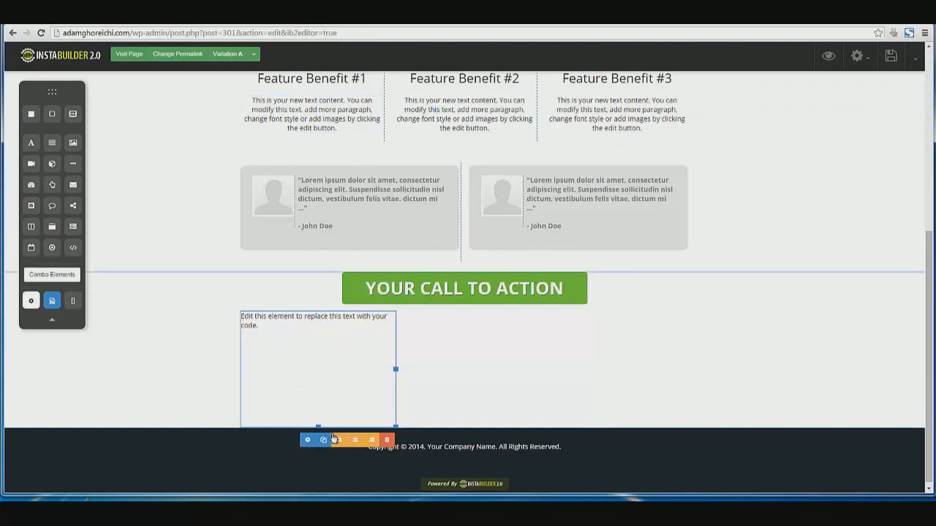
Select the code block on the navysales page and open its settings
left_click(309, 440)
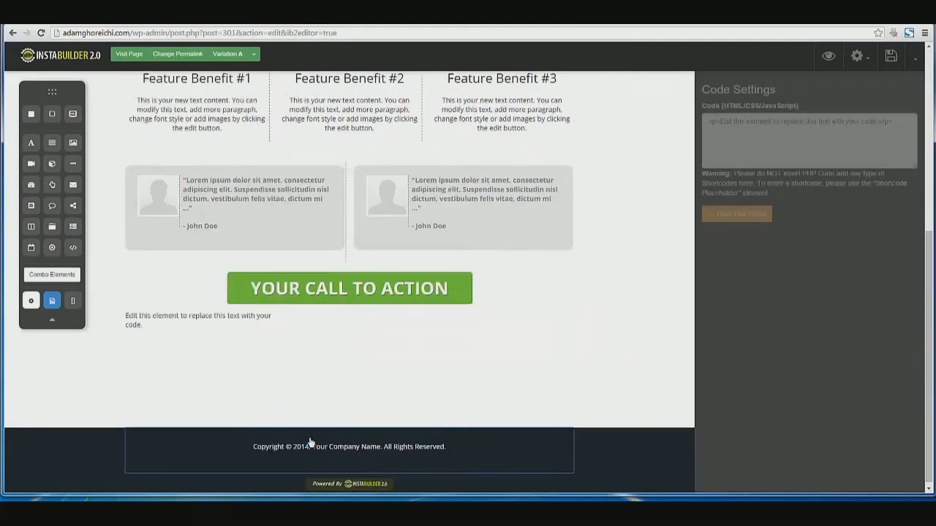
left_click(242, 322)
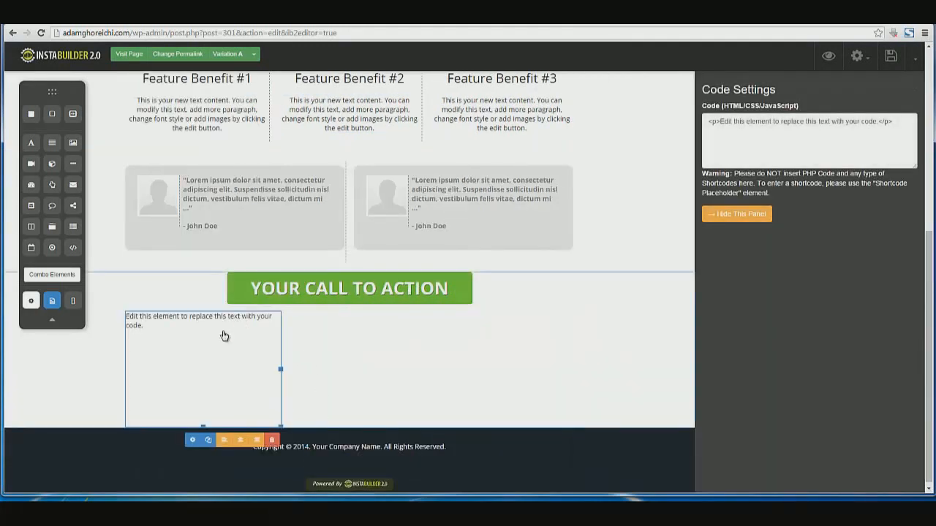
left_click(194, 442)
left_click(144, 320)
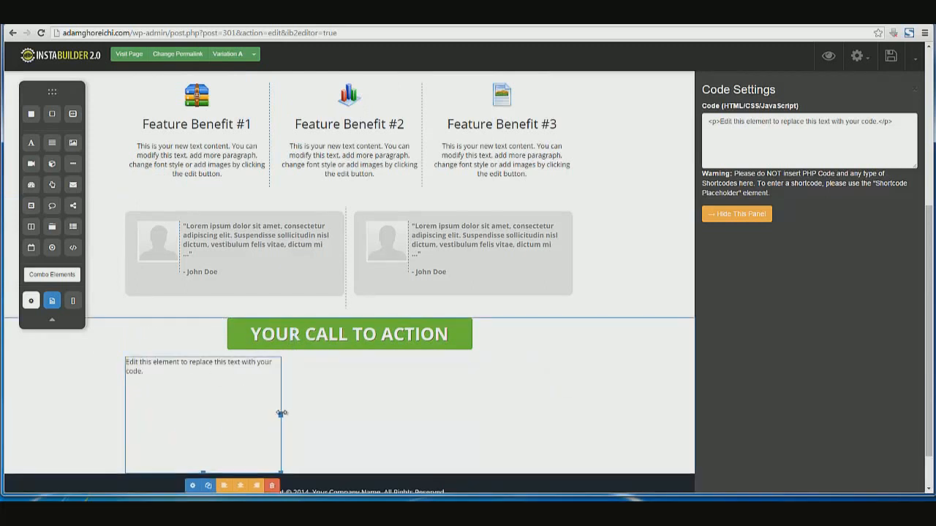
left_click(192, 488)
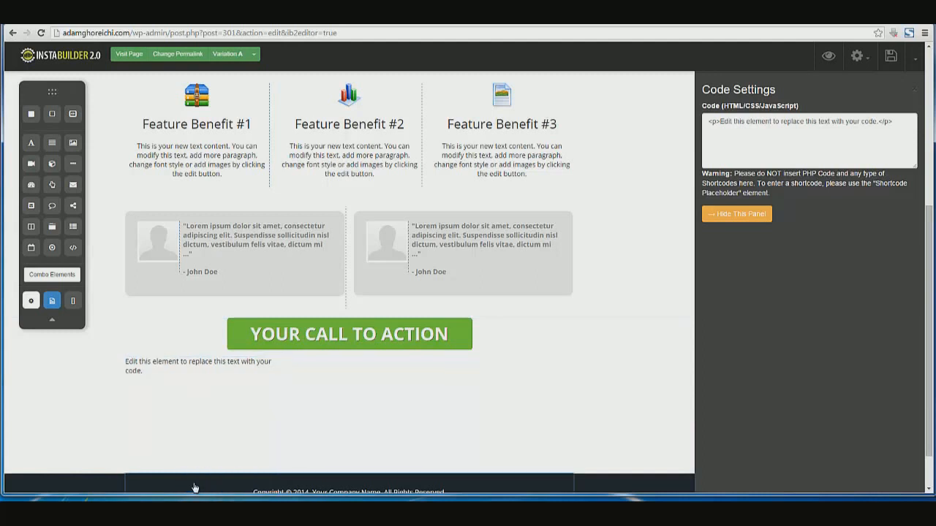
left_click(128, 369)
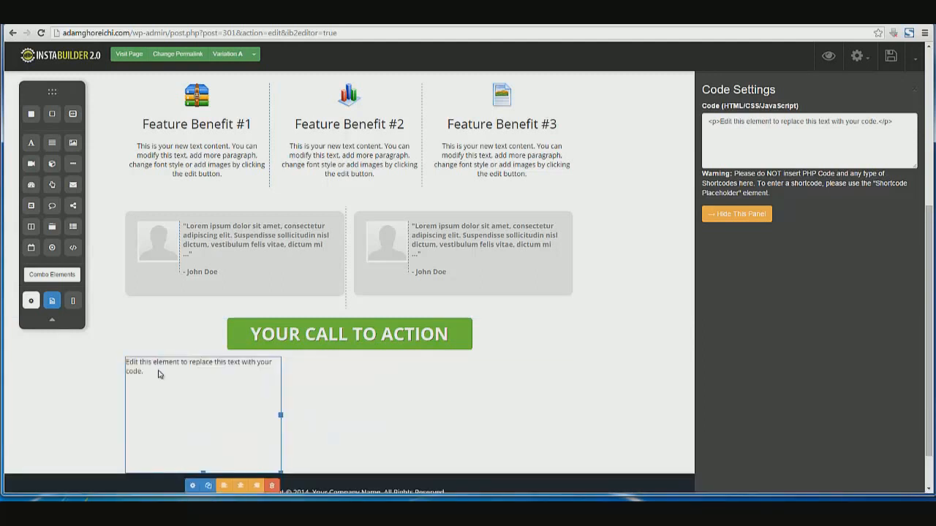
right_click(159, 374)
left_click(128, 360)
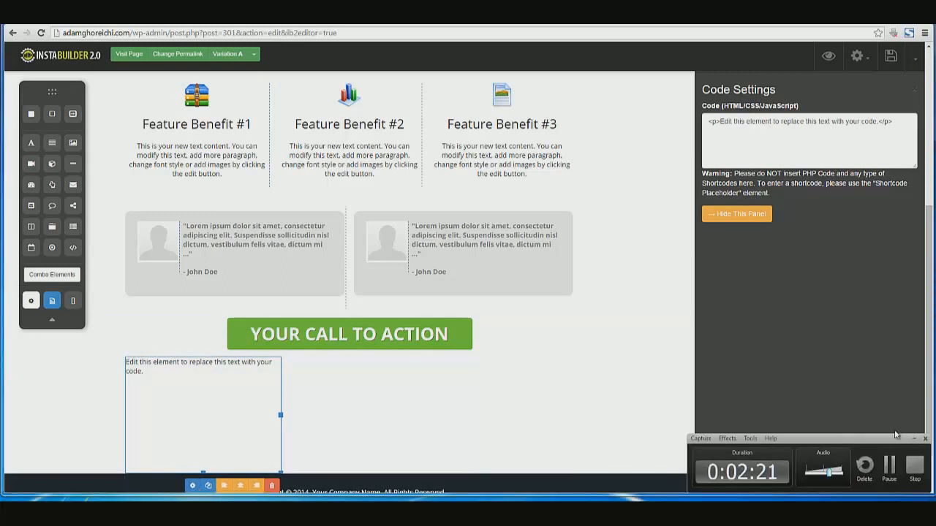
left_click(888, 463)
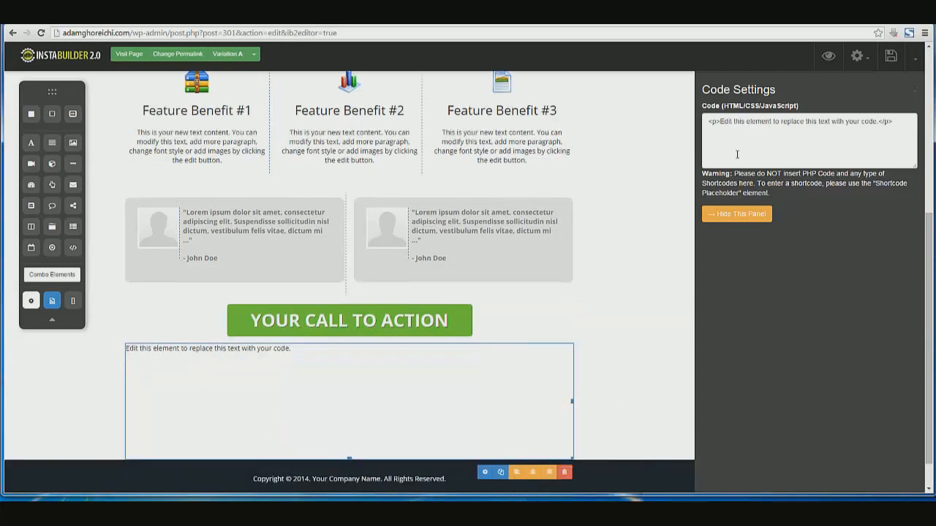
Replace the block's placeholder code with the pasted FunnelTrax tracking script
left_click(737, 154)
left_click_drag(896, 118, 706, 121)
key("ctrl+v")
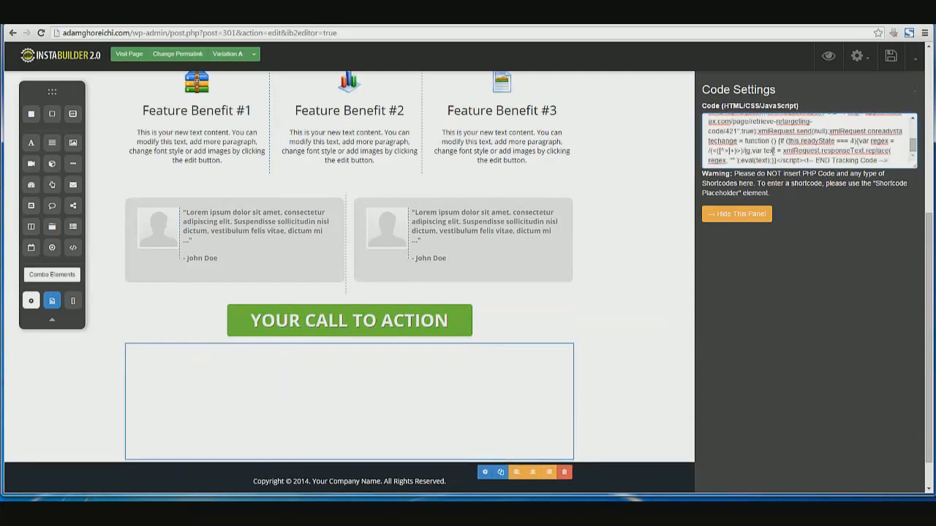
Shrink the code block to a thin strip, save the page, and return to FunnelTrax
scroll(913, 142, "up", 3)
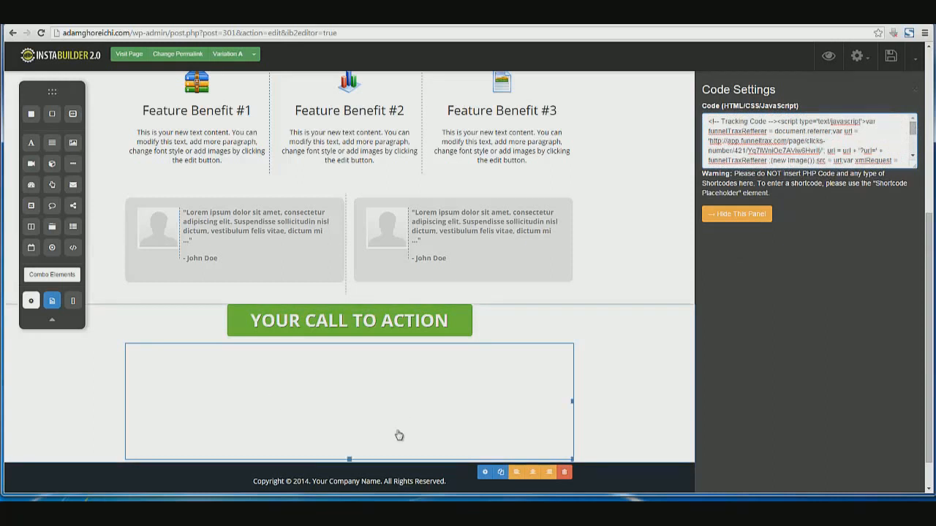
left_click_drag(348, 460, 371, 356)
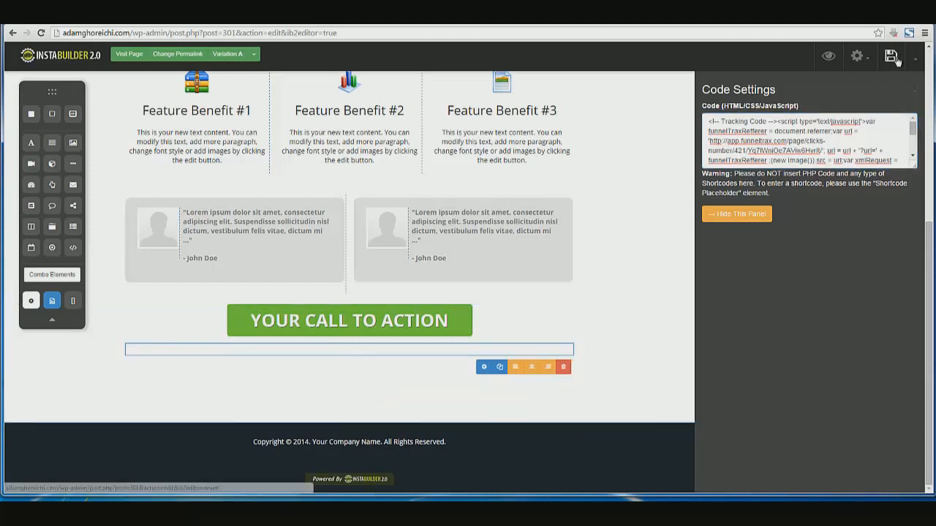
left_click(763, 212)
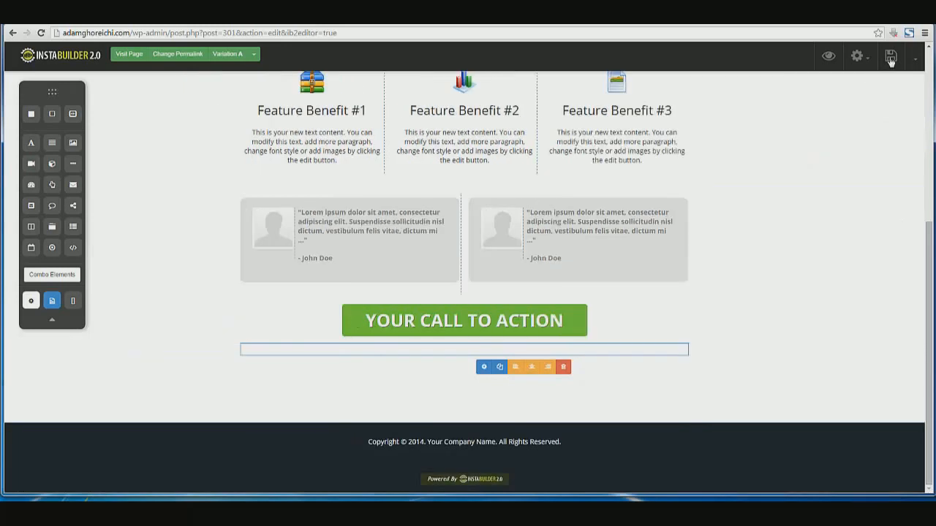
left_click(891, 57)
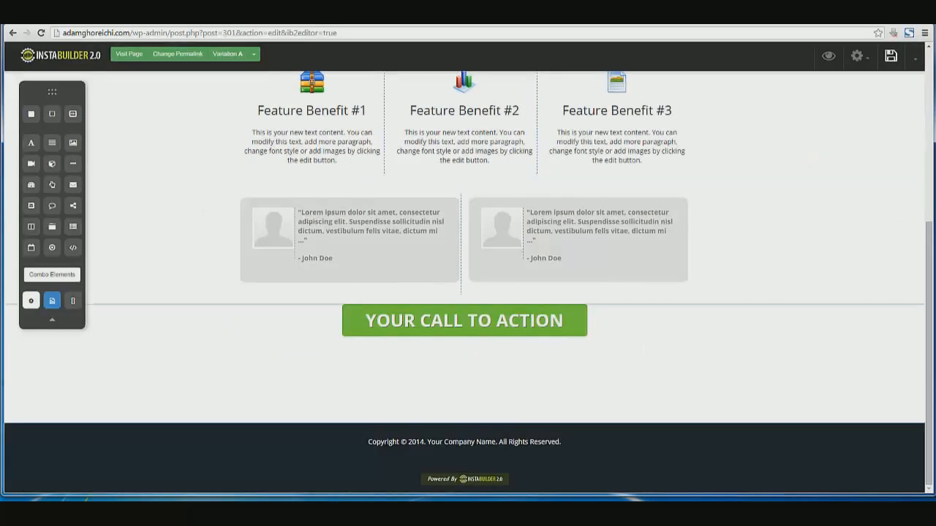
left_click(308, 15)
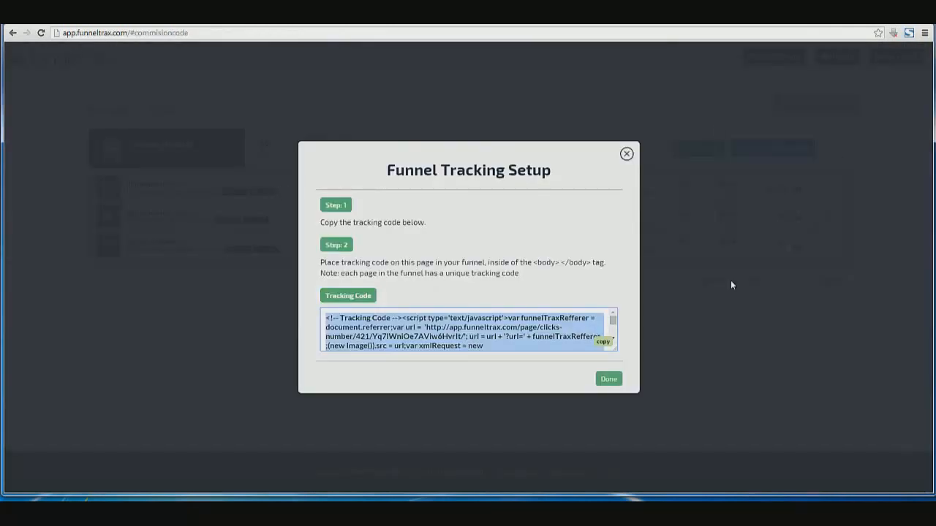
Close the tracking setup and check the first page's Clicks and sales figures
left_click(622, 380)
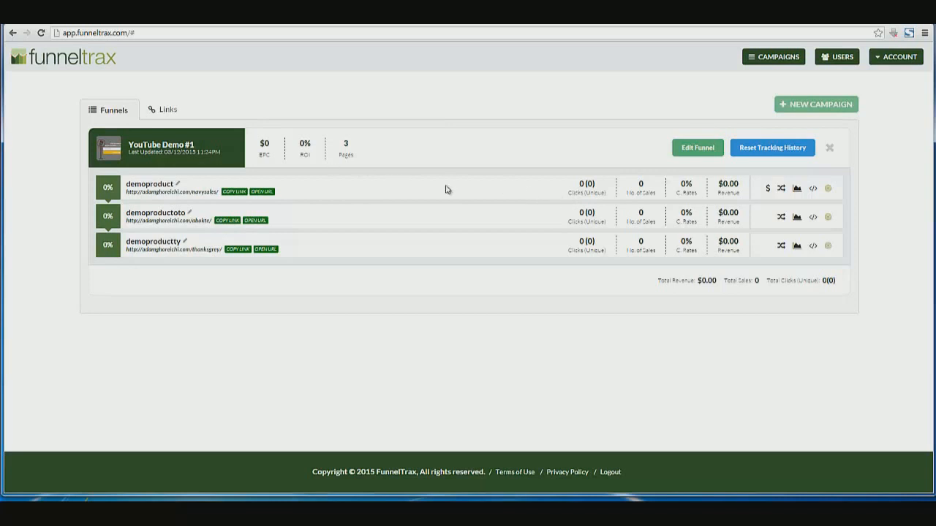
double_click(568, 194)
left_click(575, 193)
left_click_drag(637, 182, 655, 193)
left_click(657, 197)
Review the demoproductoto and demoproductty tracking codes, including the upsell's No Thanks Link URL
left_click(812, 217)
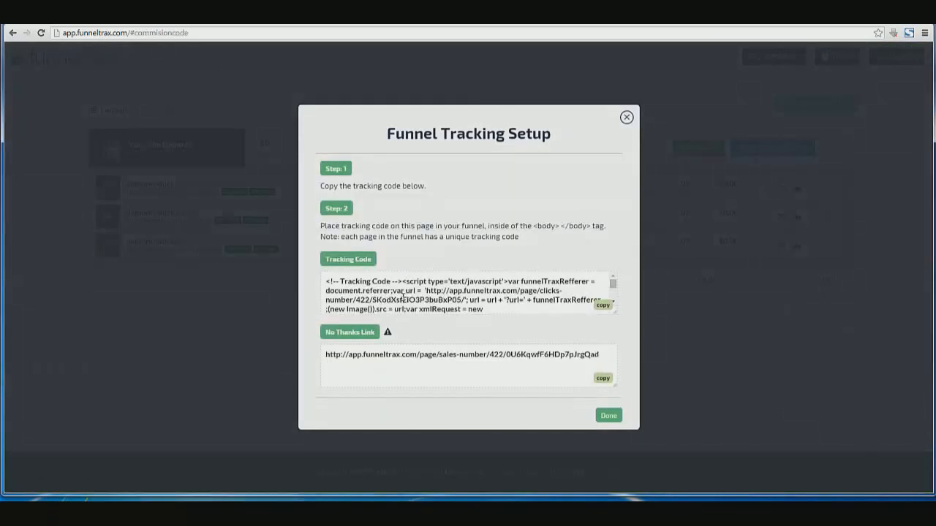
left_click(403, 296)
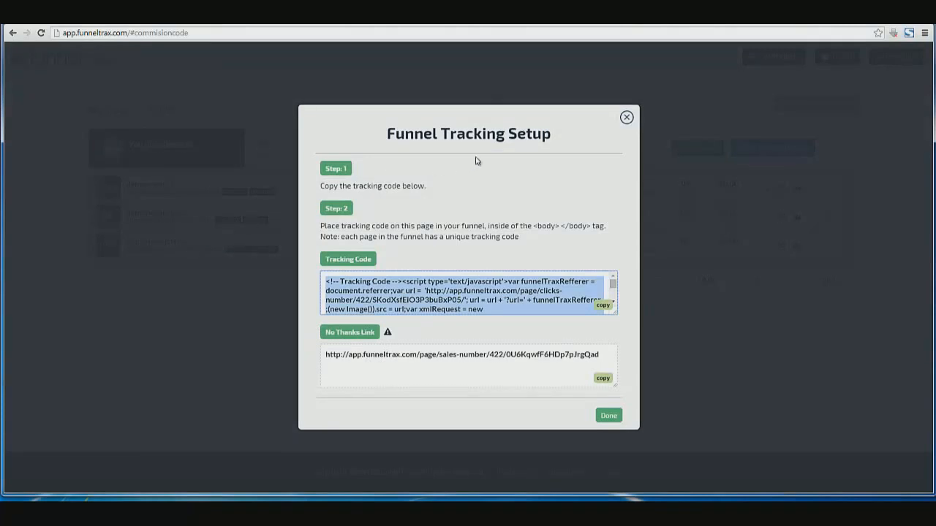
left_click(627, 117)
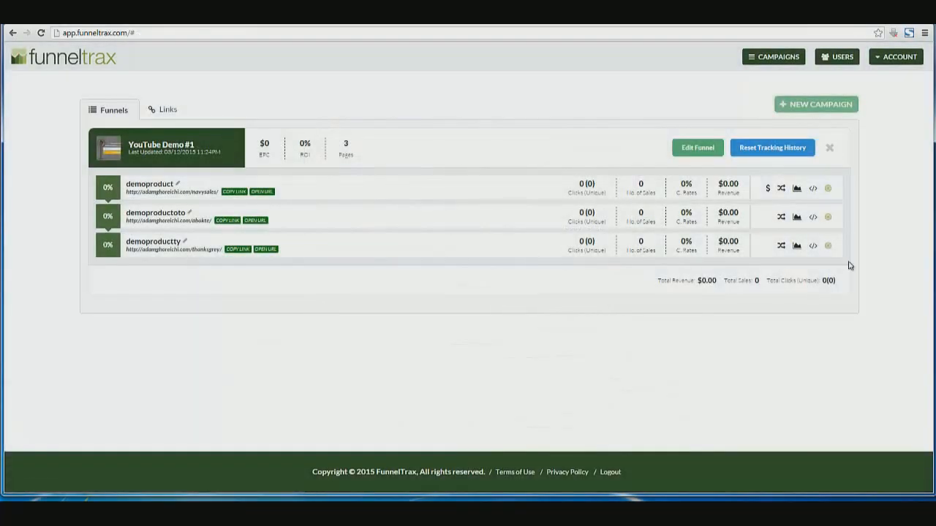
left_click(812, 248)
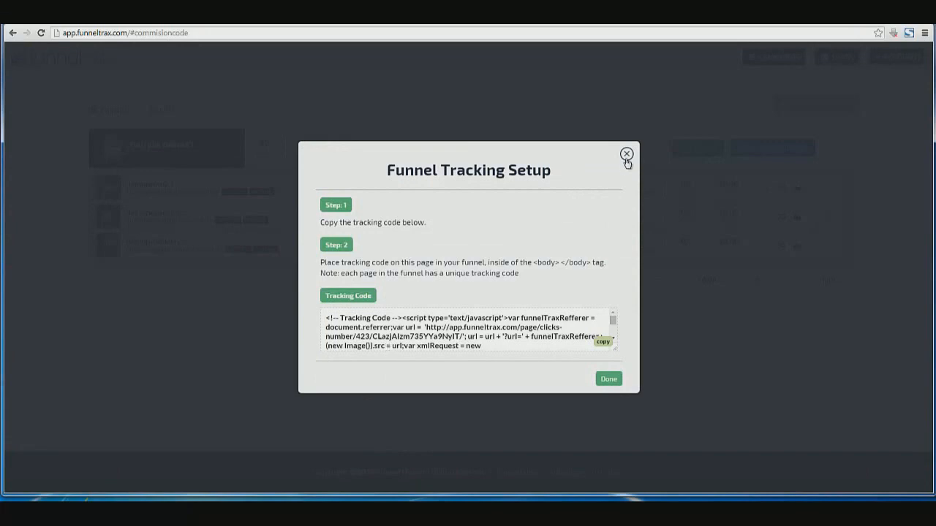
left_click(627, 153)
left_click(813, 221)
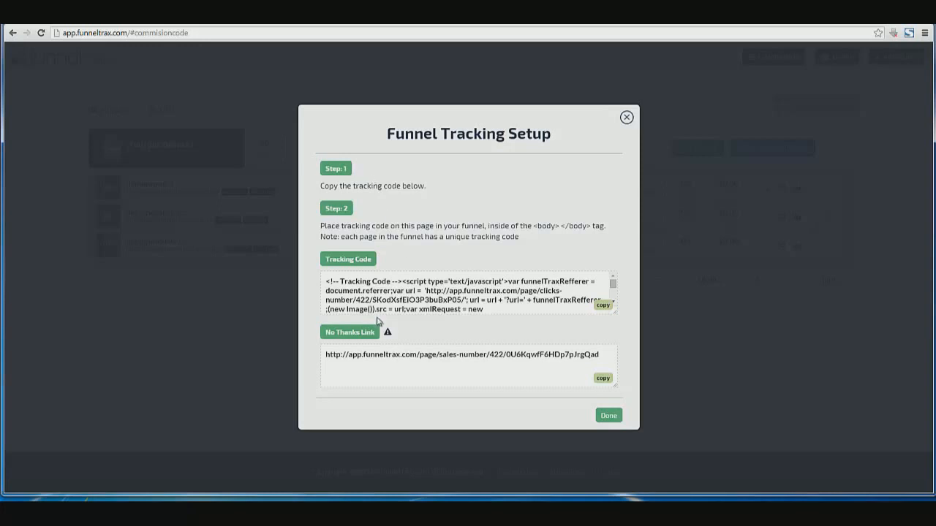
left_click(331, 358)
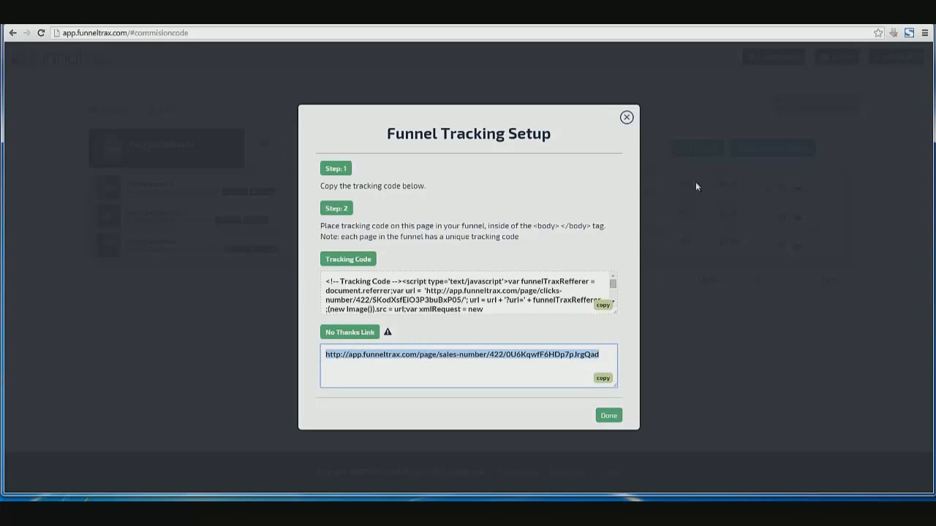
left_click(627, 119)
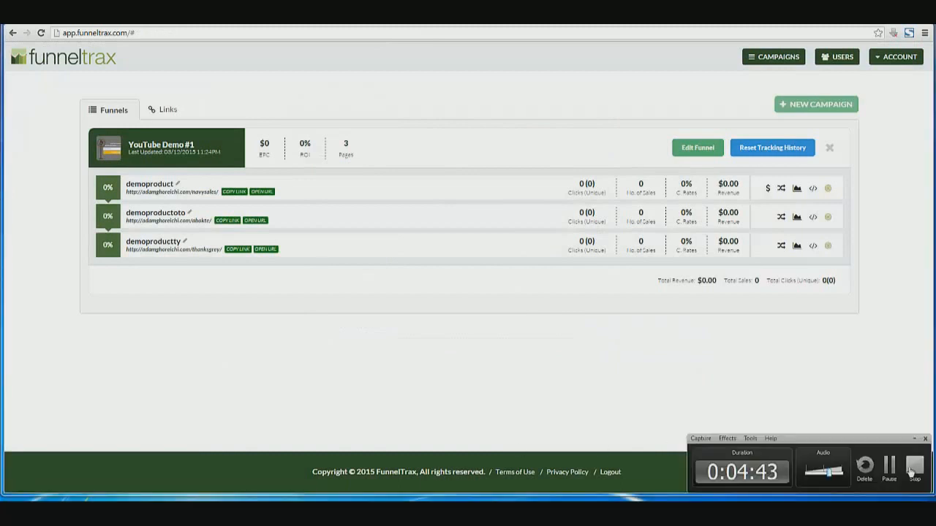
Go full screen and inspect demoproduct's Add Retargeting Code box
key("F11")
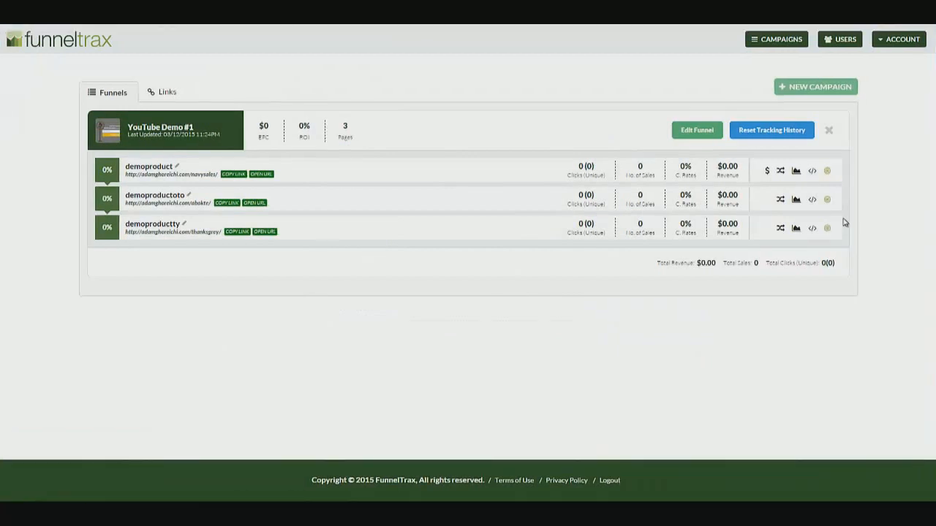
left_click(827, 170)
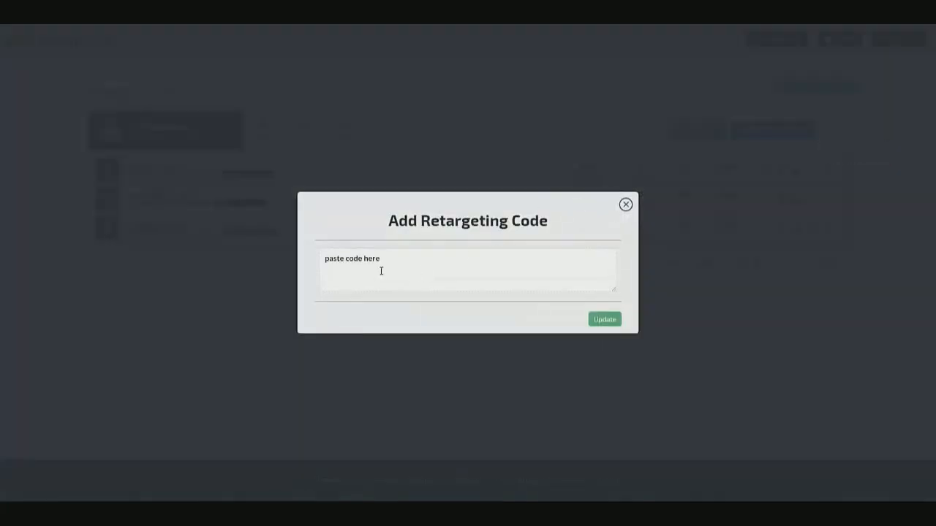
left_click_drag(332, 260, 403, 261)
left_click(404, 262)
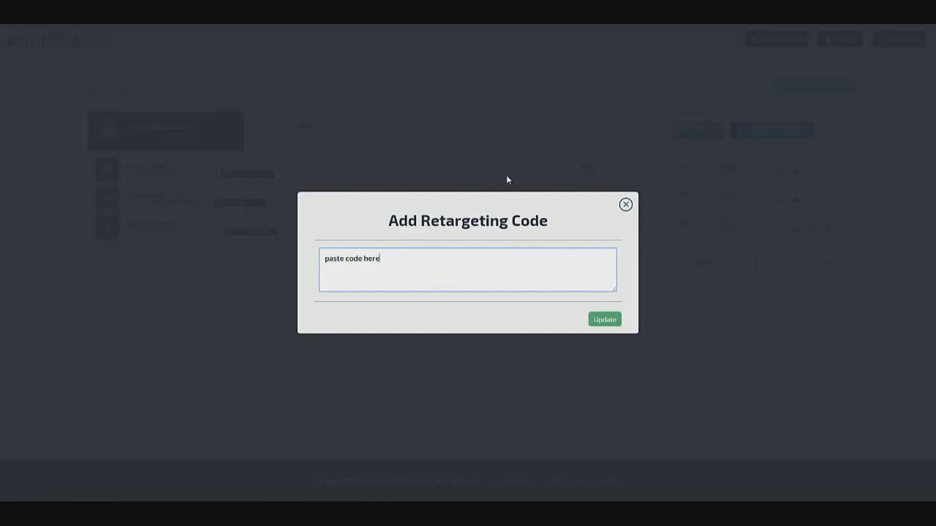
left_click_drag(421, 222, 533, 225)
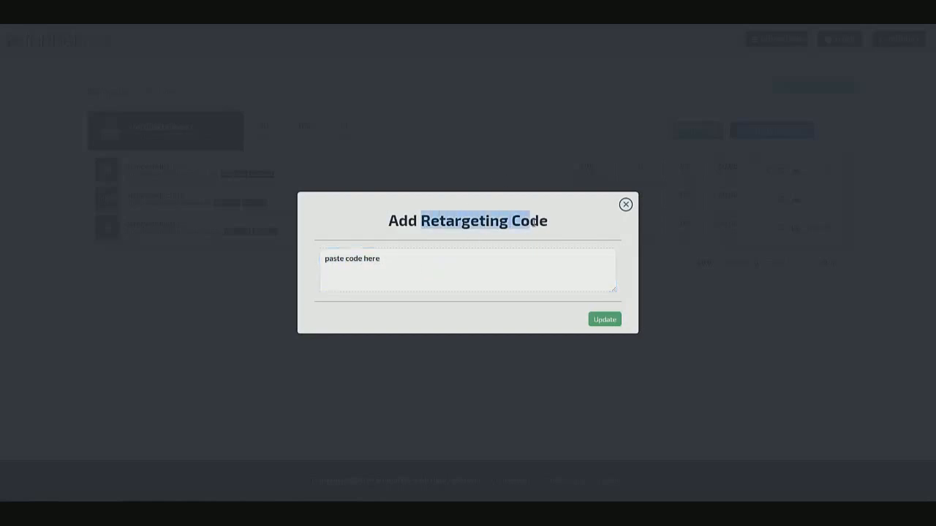
left_click(535, 224)
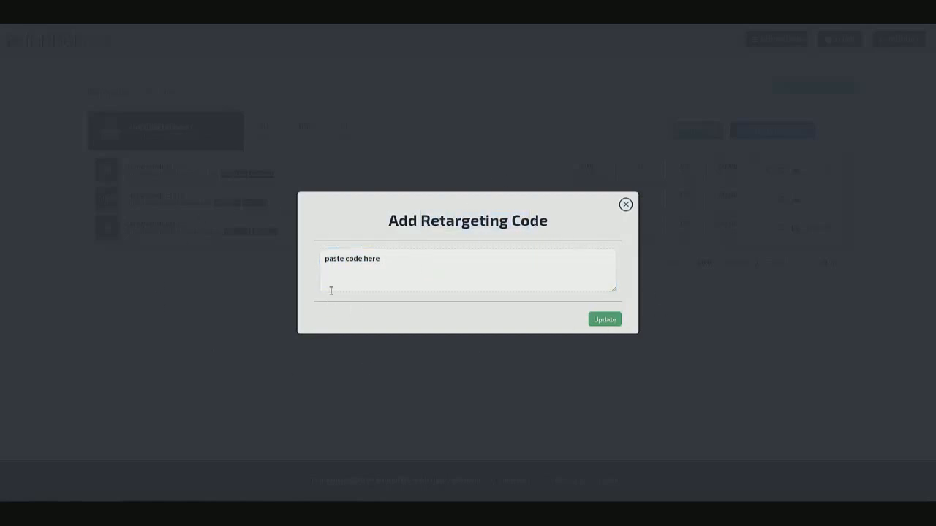
Check demoproduct's Referral Statistics, which show no referral URLs, then return to the dashboard
left_click(629, 206)
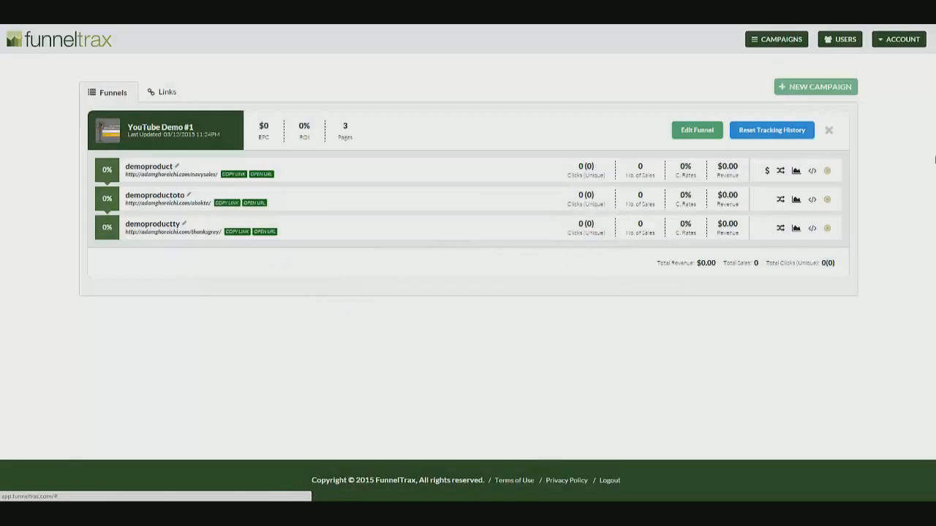
left_click(797, 172)
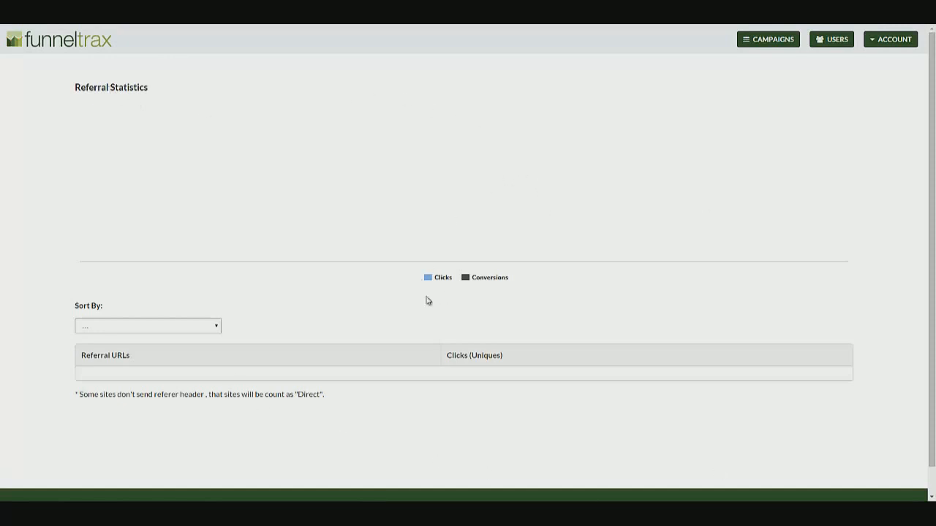
left_click(44, 31)
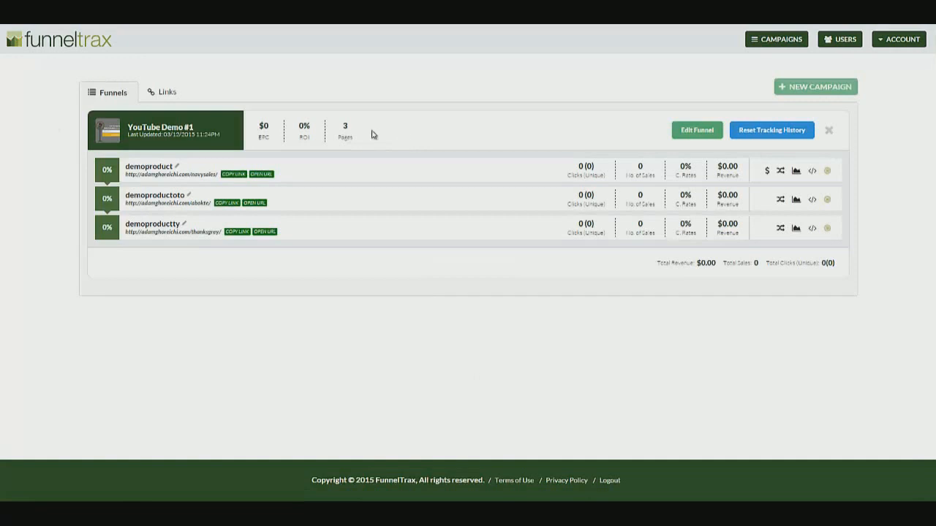
left_click(687, 133)
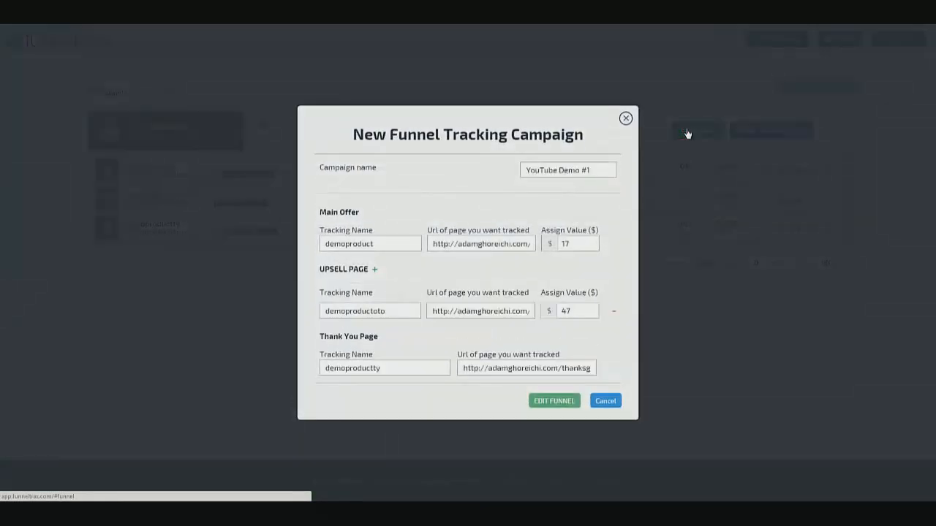
left_click(625, 118)
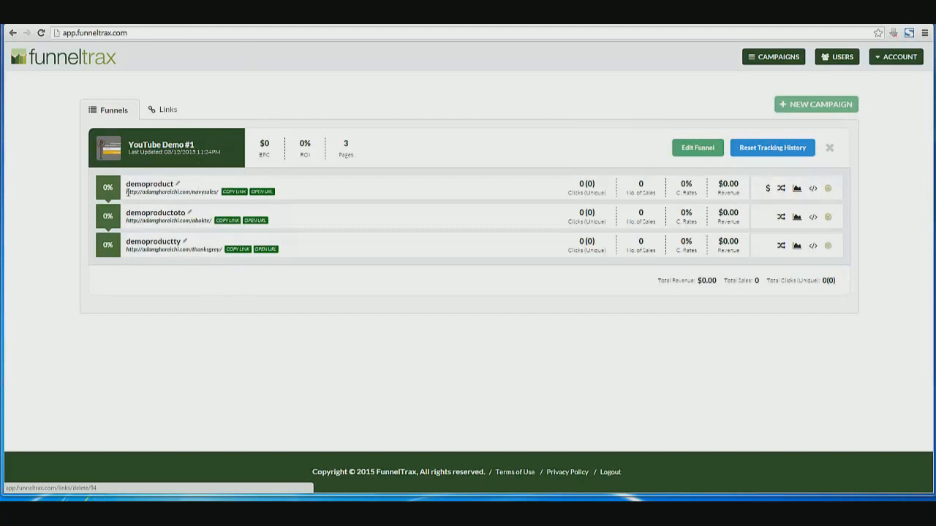
Copy the demoproduct URL and load adamghoreichi.com/navysales/ in a new browser tab
left_click_drag(127, 192, 219, 191)
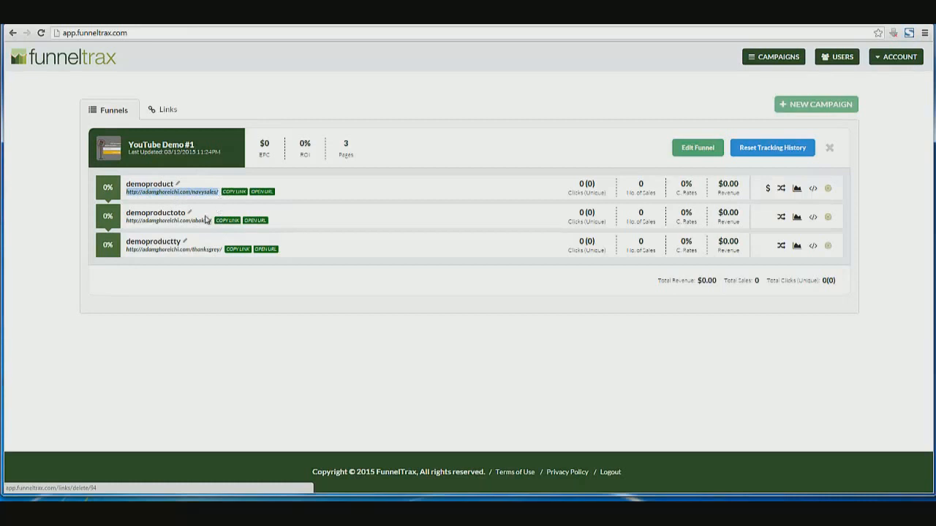
right_click(131, 193)
left_click(146, 199)
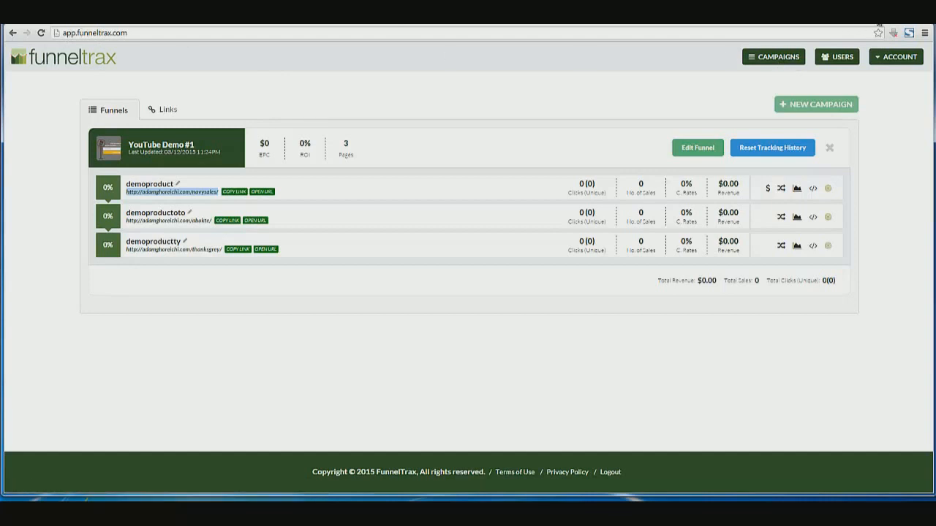
key("ctrl+t")
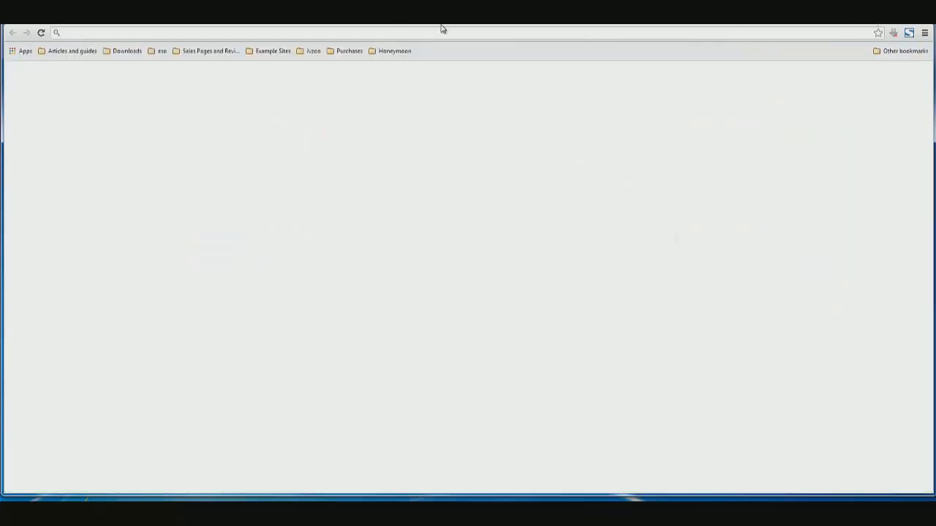
left_click(293, 18)
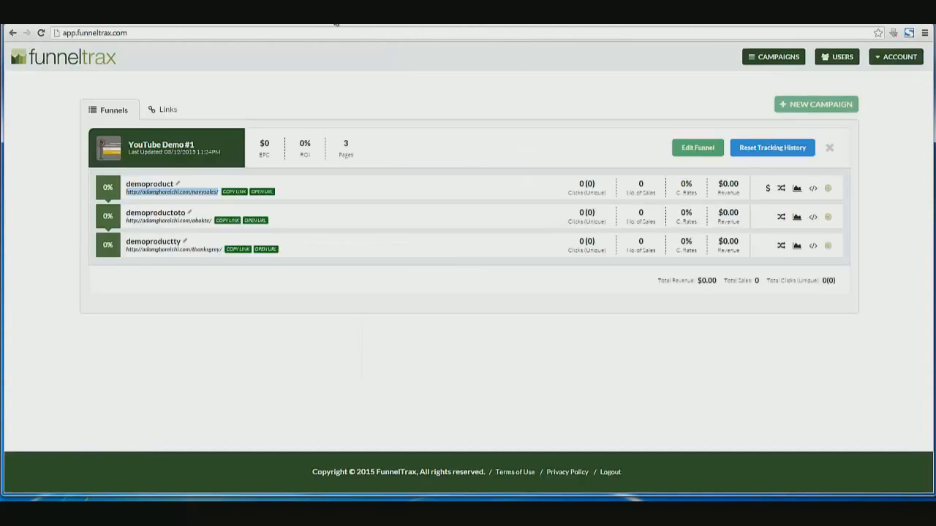
left_click(348, 17)
right_click(352, 30)
left_click(380, 86)
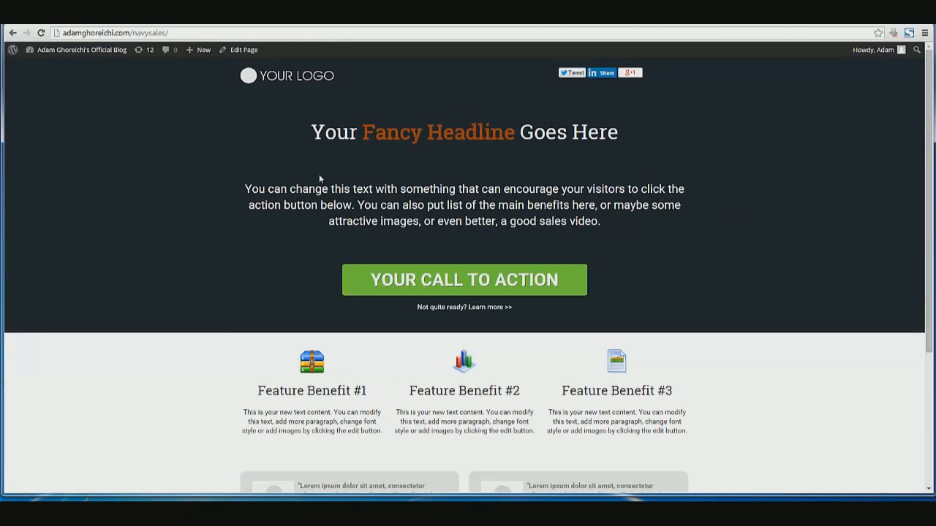
Append navysales/navysales/navysales to the page address and load it
left_click_drag(65, 32, 182, 31)
left_click(182, 31)
mouse_move(202, 48)
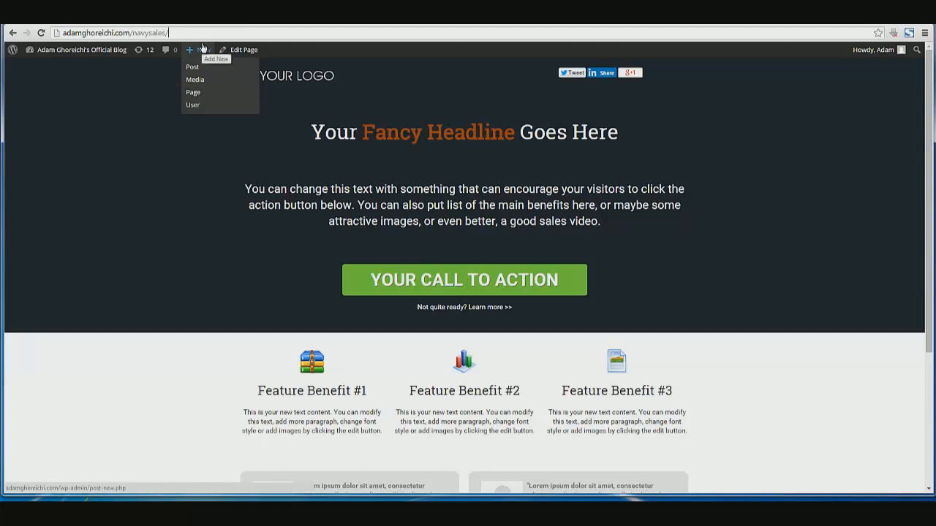
double_click(156, 32)
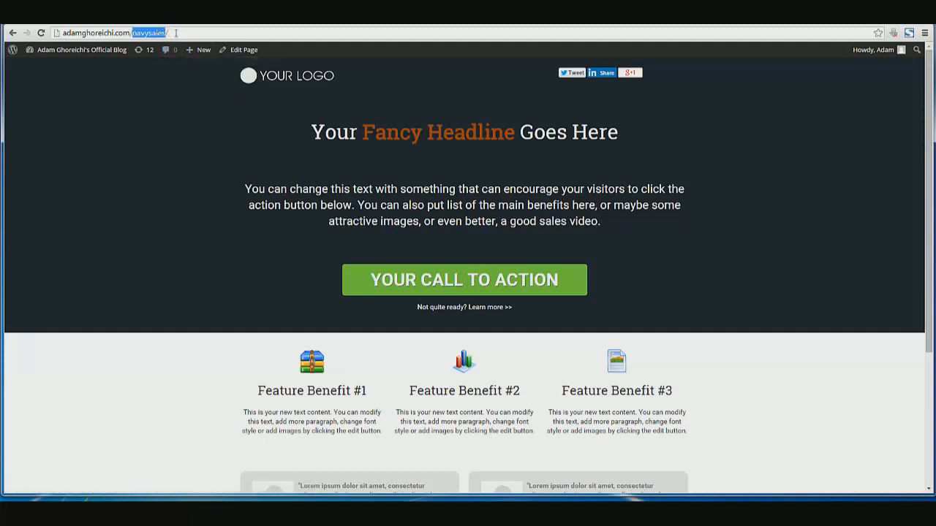
key("ctrl+c")
left_click(178, 32)
key("ctrl+v")
type("/")
key("ctrl+v")
type("/")
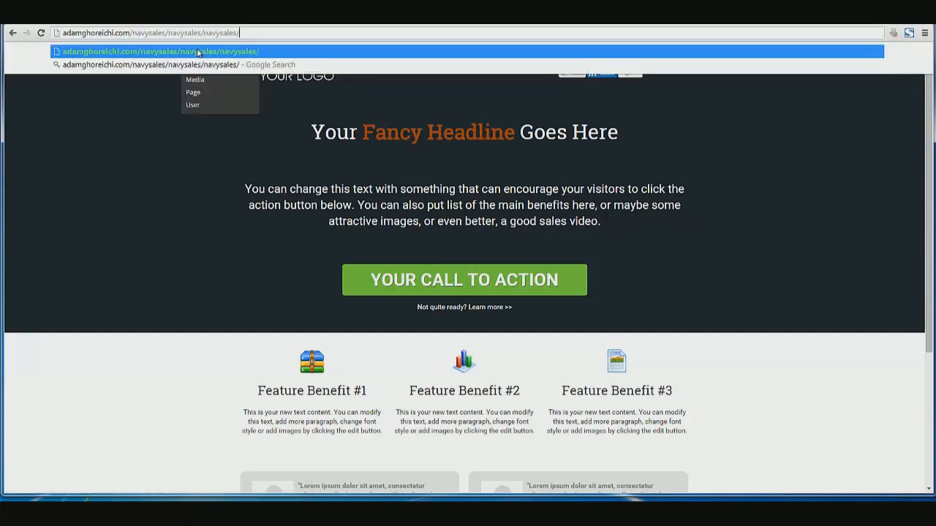
key("ctrl+v")
key("Return")
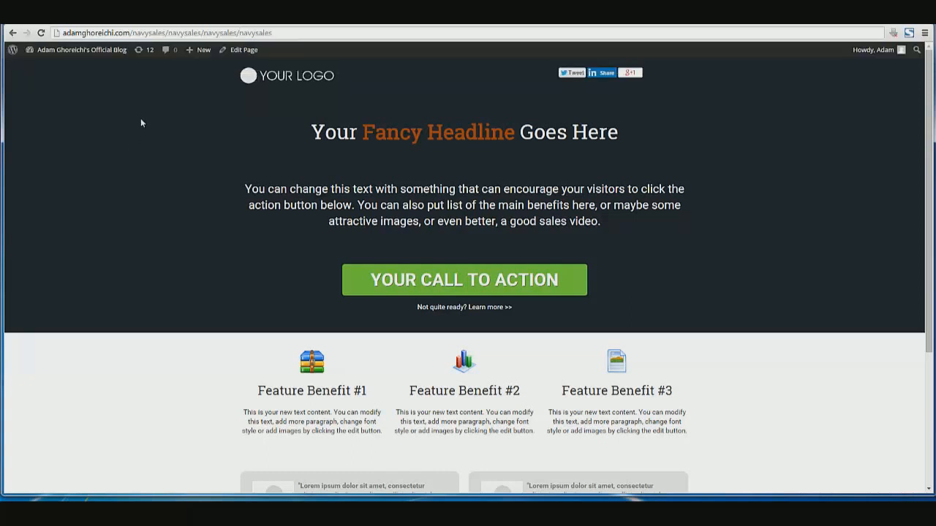
Cut the address back to the domain and give it a /text path
left_click_drag(63, 33, 312, 31)
left_click(132, 33)
key("BackSpace")
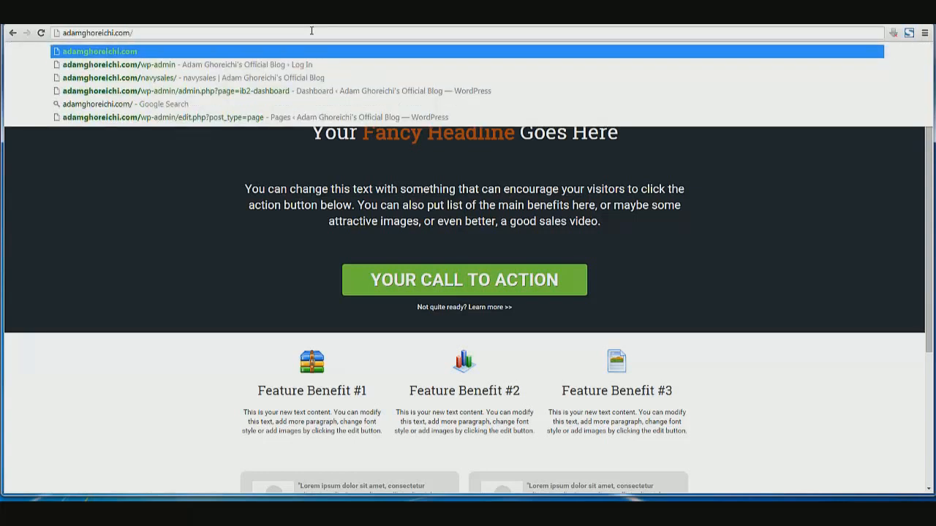
type("download")
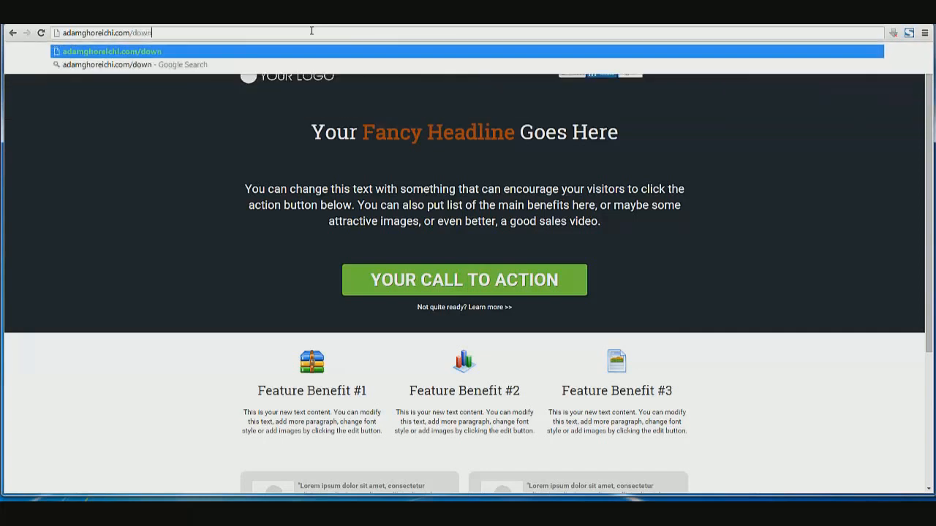
key("BackSpace")
key("BackSpace")
key("BackSpace")
key("BackSpace")
key("BackSpace")
key("BackSpace")
key("BackSpace")
key("BackSpace")
key("BackSpace")
type("/")
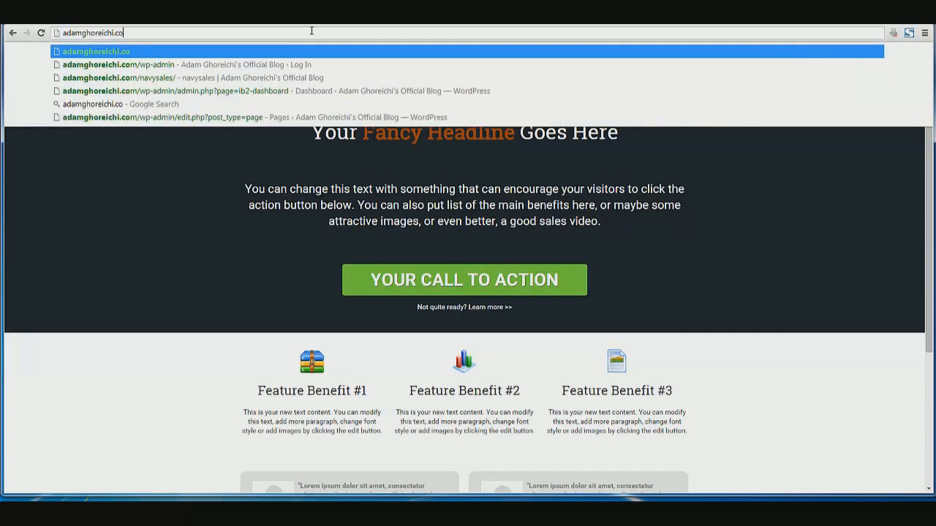
type("text")
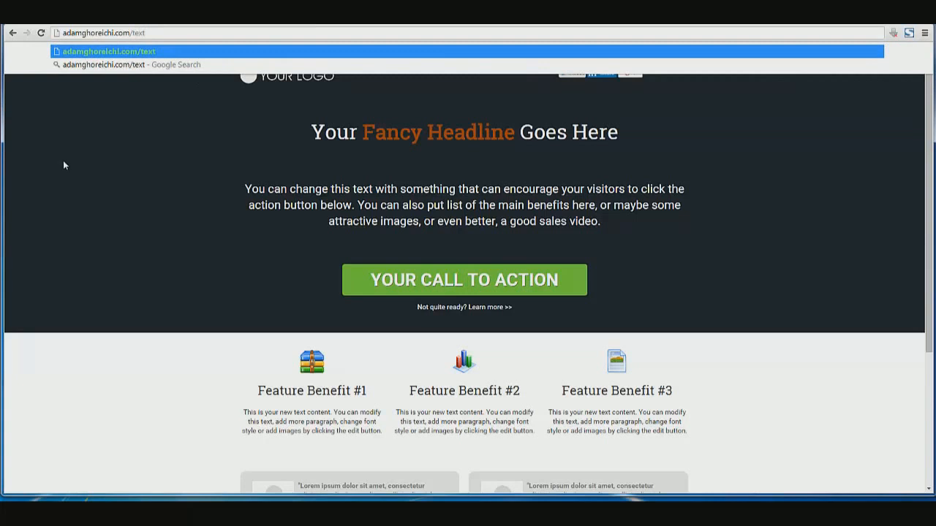
key("Return")
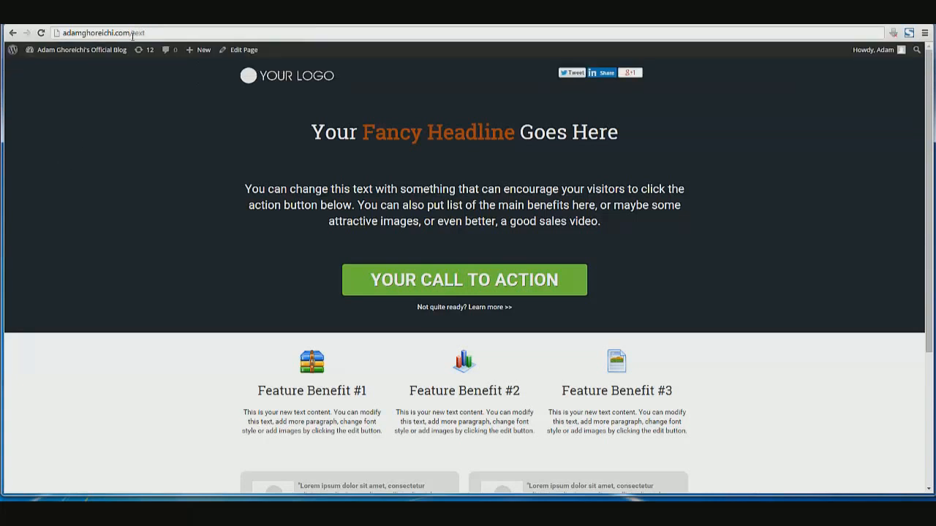
Restore the page's original address and go back to the FunnelTrax campaigns page
mouse_move(142, 34)
left_mouse_down()
mouse_move(152, 35)
mouse_move(133, 39)
left_mouse_up()
mouse_move(64, 33)
left_mouse_down()
mouse_move(154, 30)
mouse_move(62, 35)
left_mouse_up()
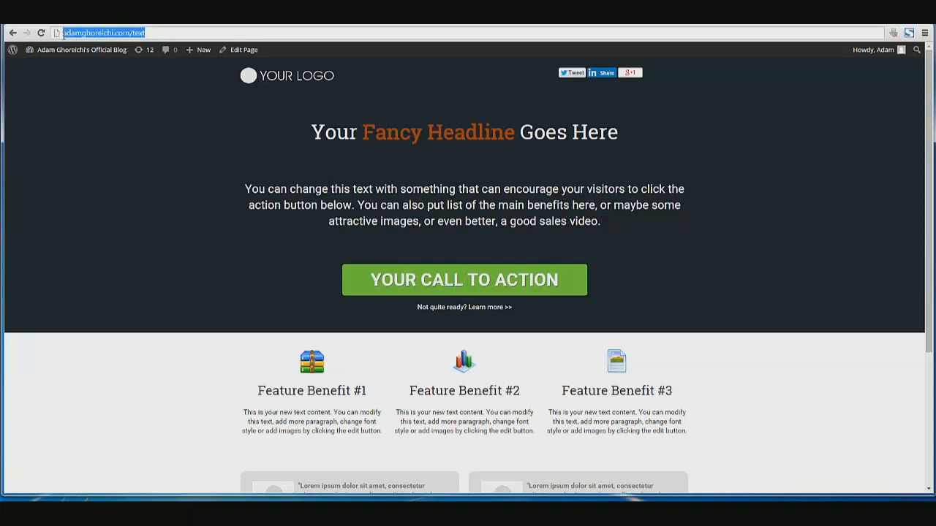
left_click(158, 33)
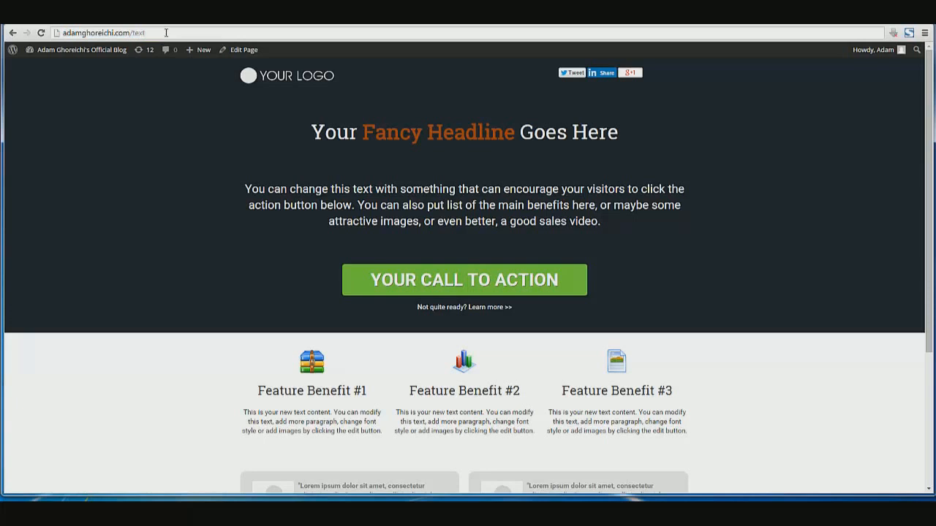
left_click_drag(166, 33, 59, 34)
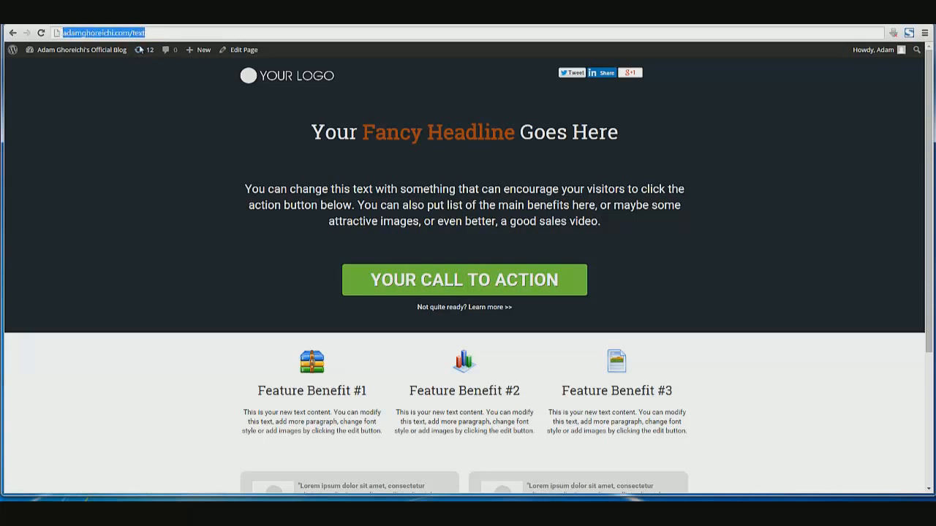
key("Escape")
left_click(311, 26)
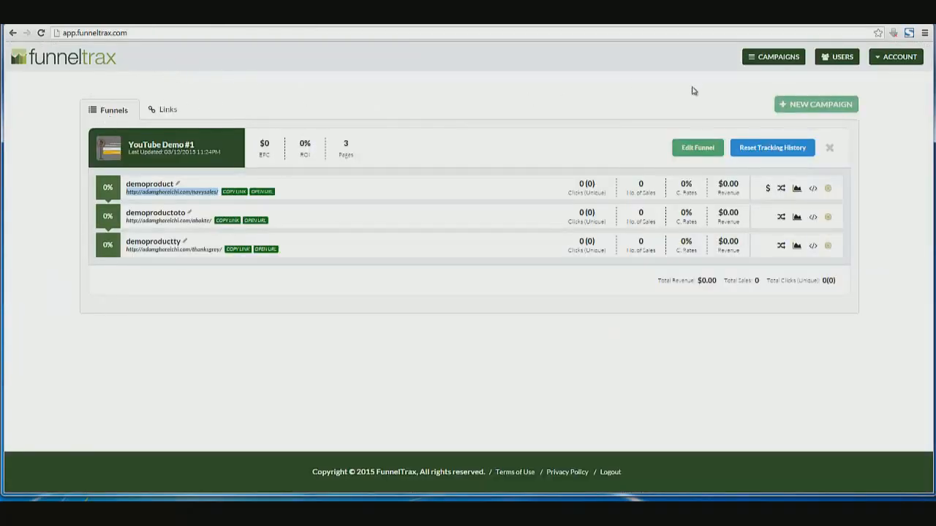
Start a new cloaked tracking link named youtubetestlink
left_click(811, 106)
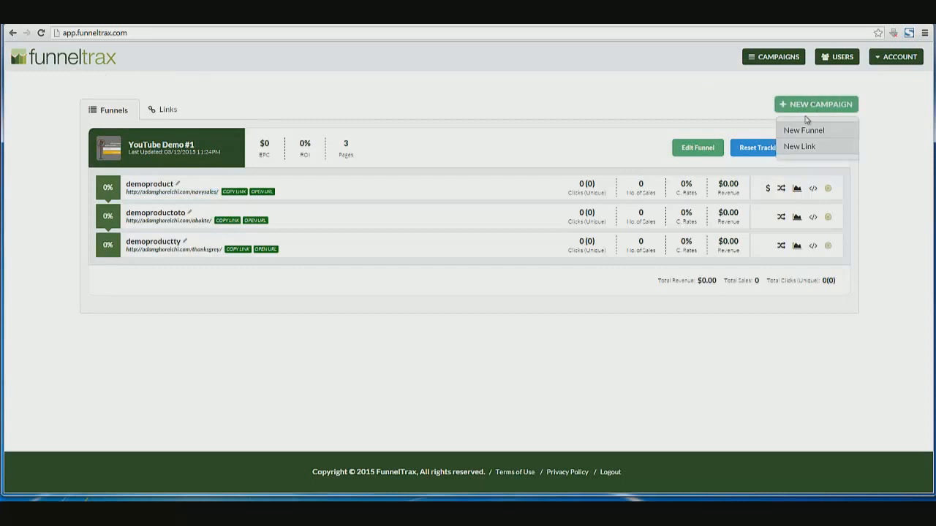
left_click(793, 149)
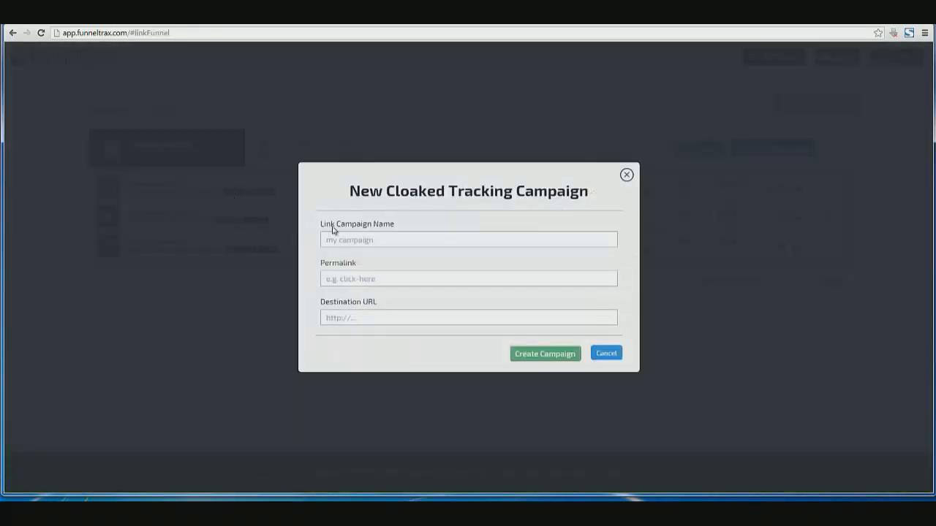
left_click(342, 235)
type("you")
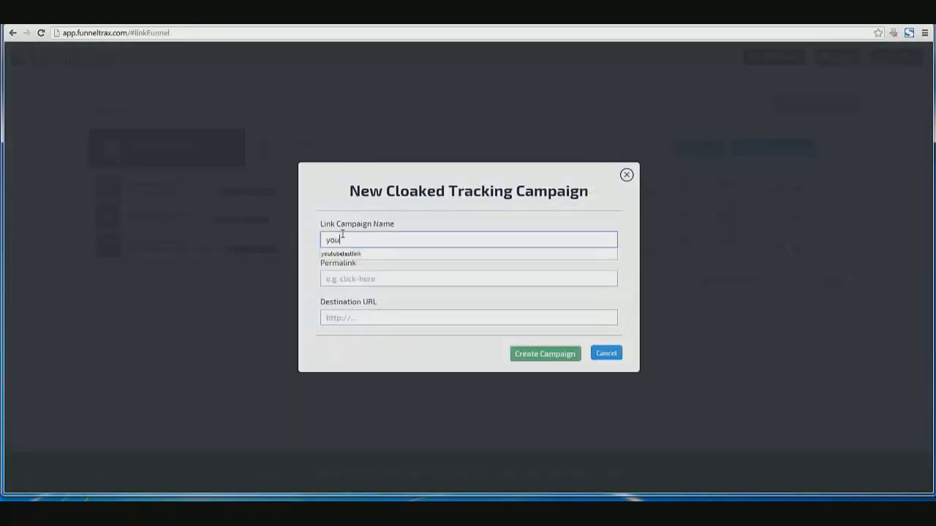
key("Down")
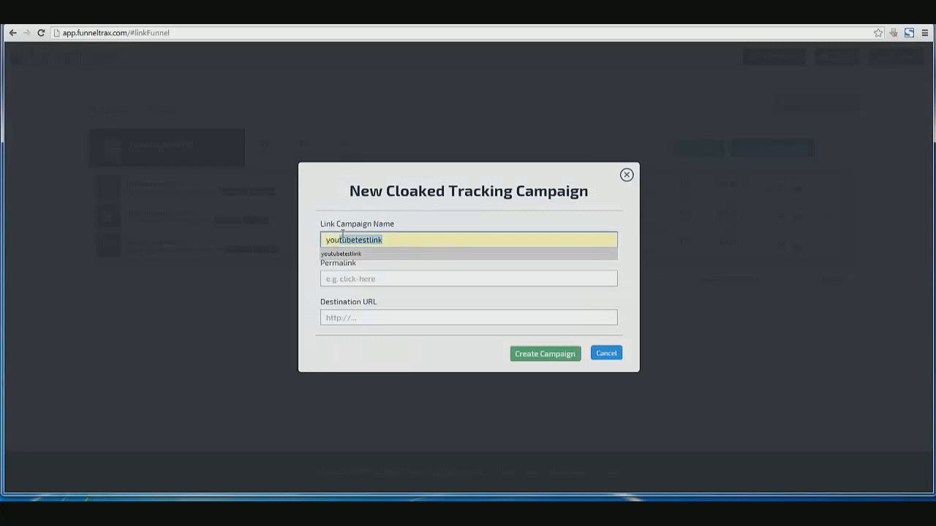
key("Tab")
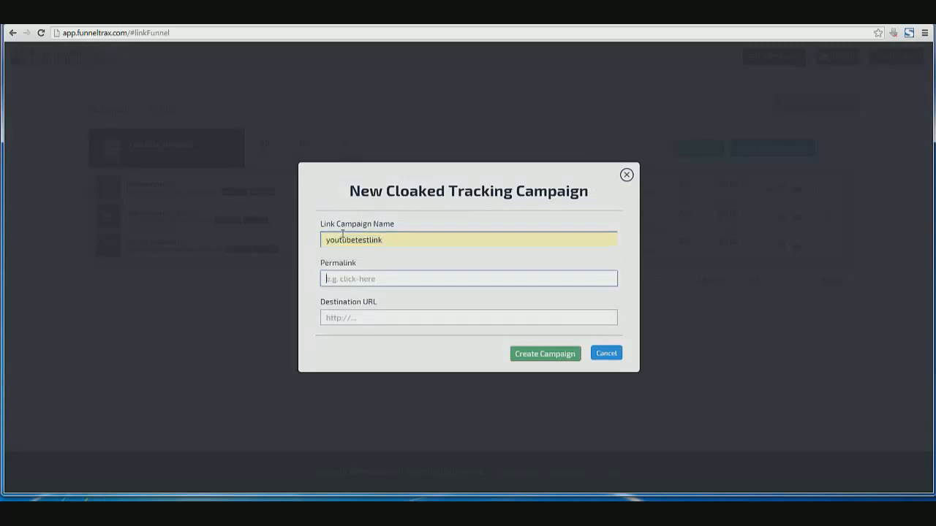
type("/")
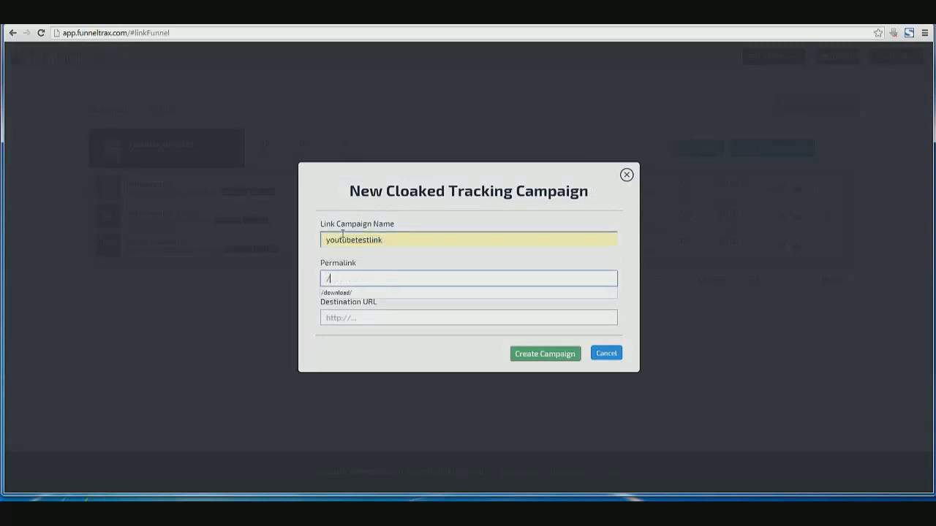
type("download/")
key("Tab")
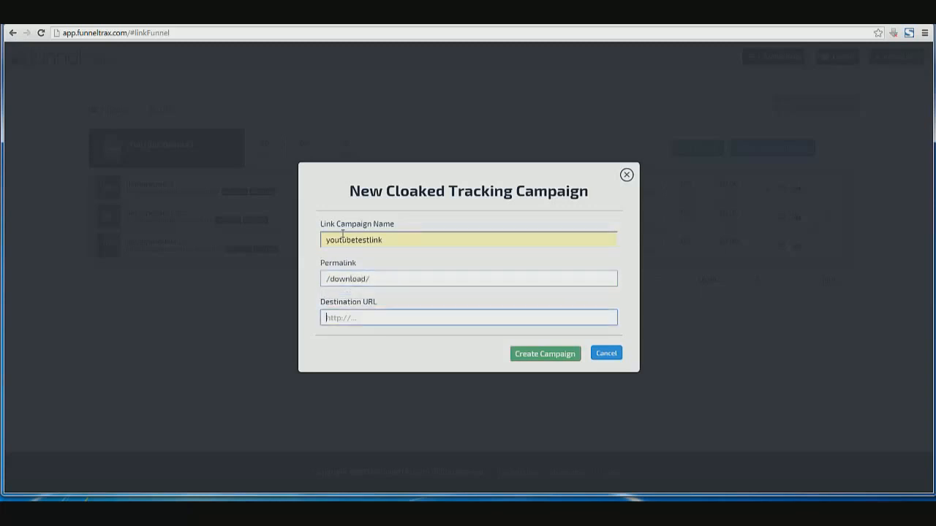
type("http")
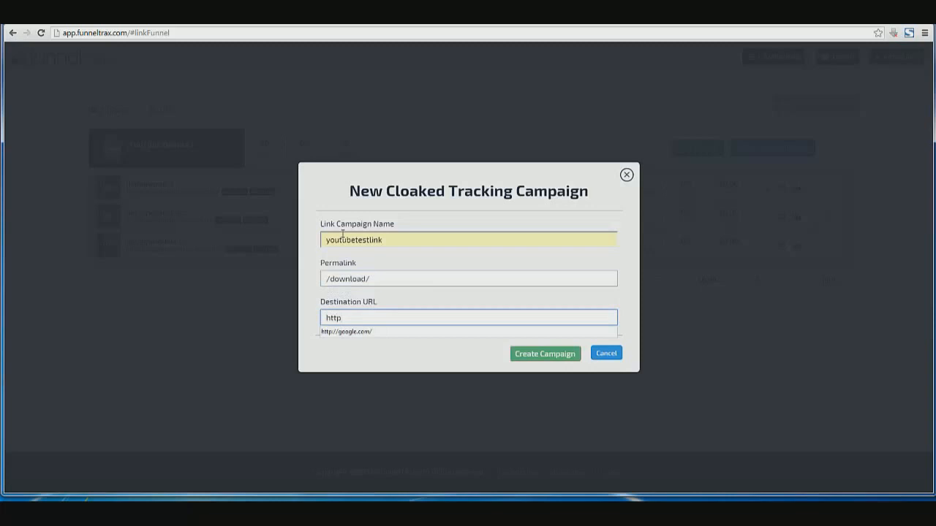
type("://es")
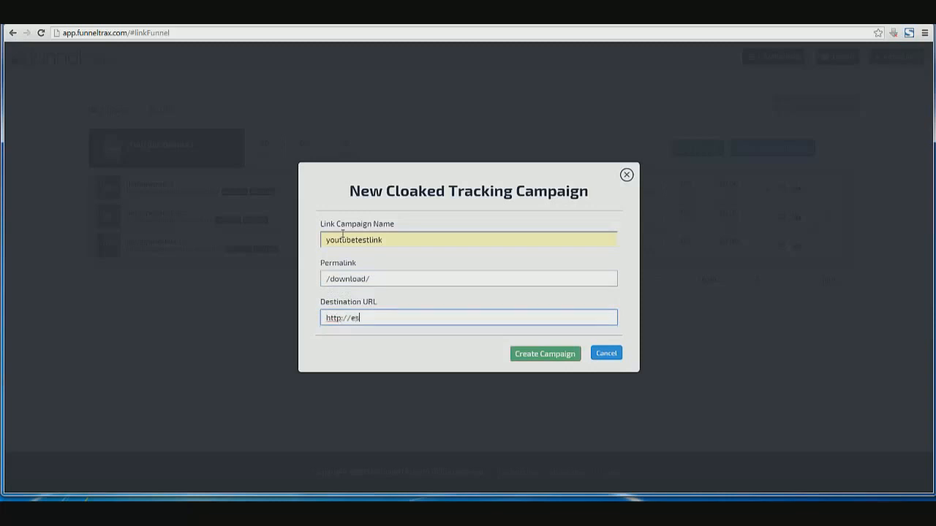
type("pn.com")
left_click(413, 349)
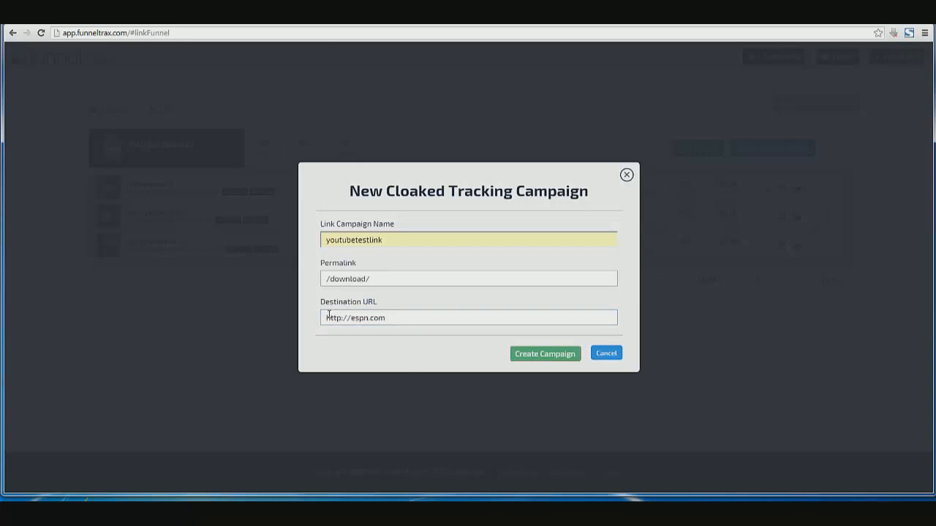
mouse_move(328, 316)
left_mouse_down()
mouse_move(412, 329)
mouse_move(414, 319)
mouse_move(331, 318)
left_mouse_up()
left_click(425, 318)
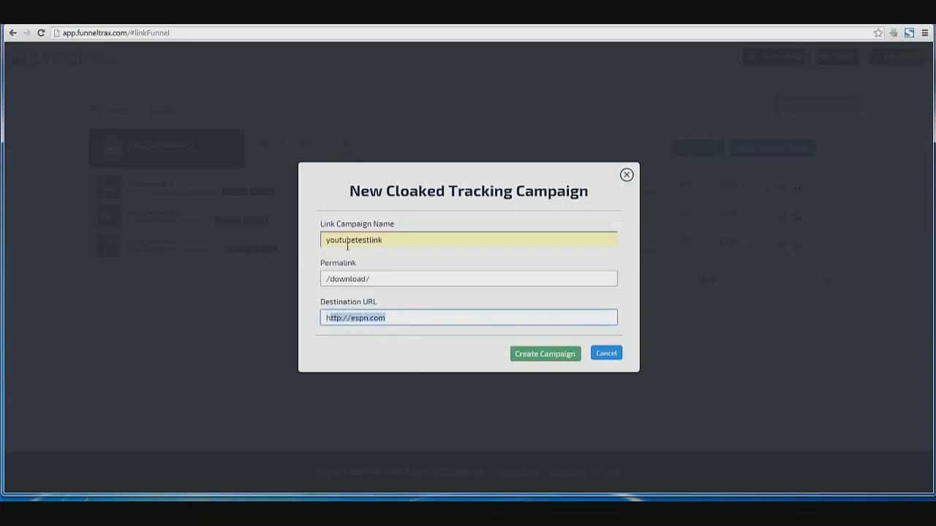
left_click(396, 314)
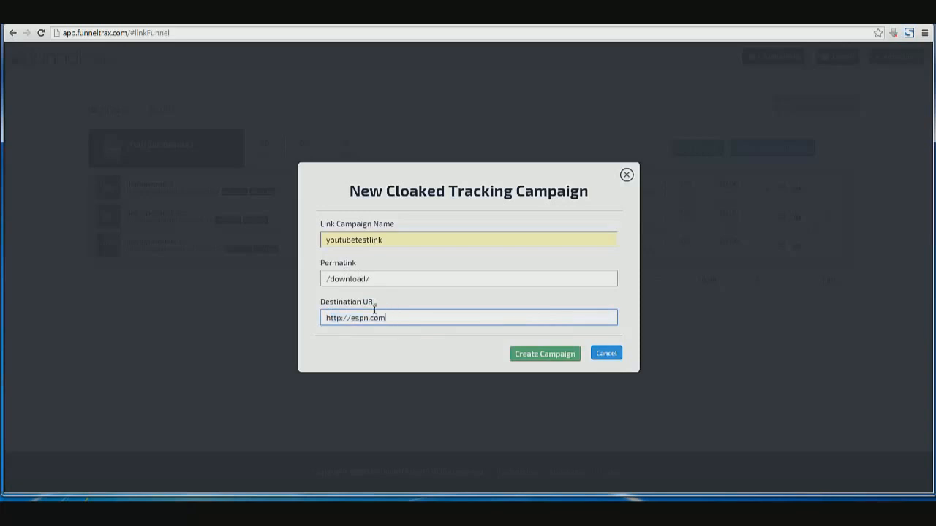
left_click(537, 356)
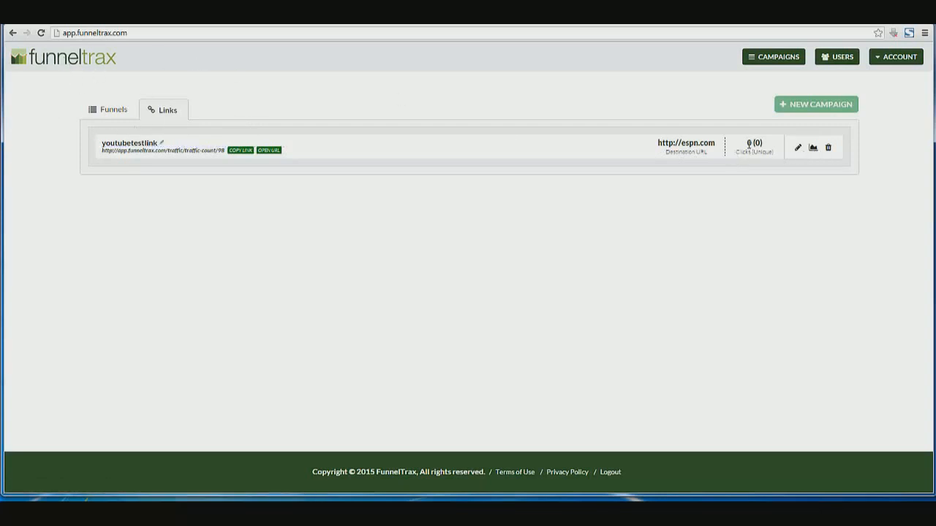
Check youtubetestlink's 0 click count in the Links list, then return to the Funnels list
left_click_drag(746, 143, 766, 144)
left_click(797, 174)
mouse_move(345, 513)
left_click(345, 476)
left_click(919, 463)
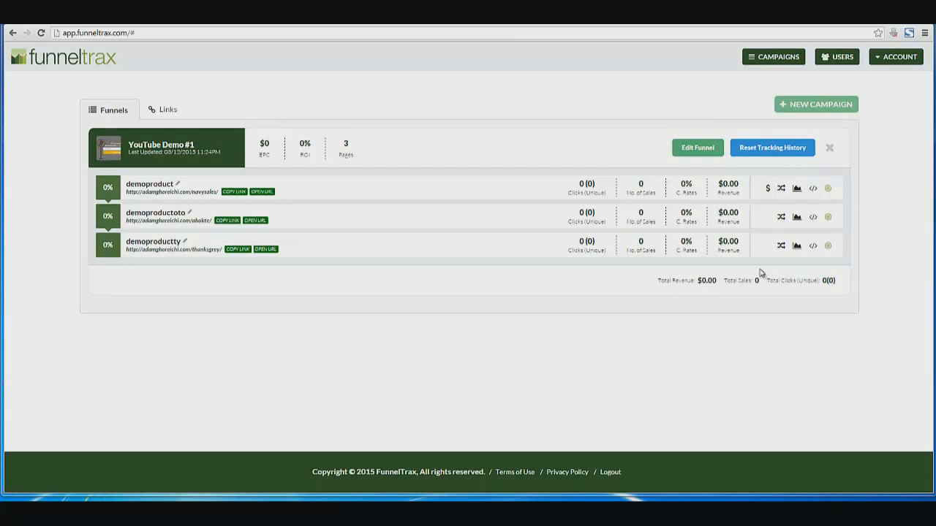
Open the New Split Test Tracking Campaign dialog for demoproduct and look it over
left_click(781, 188)
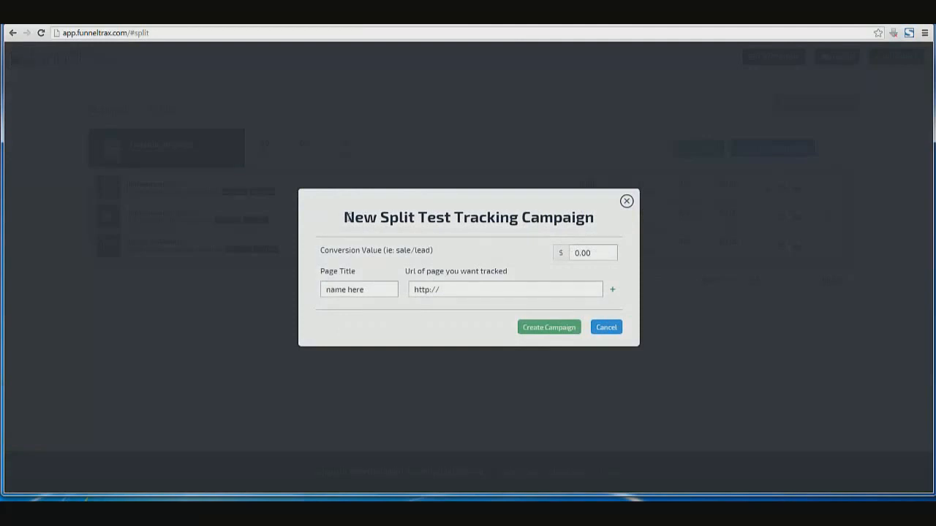
mouse_move(346, 217)
left_mouse_down()
mouse_move(455, 217)
mouse_move(340, 221)
left_mouse_up()
left_click(366, 245)
mouse_move(380, 218)
left_mouse_down()
mouse_move(453, 216)
mouse_move(380, 221)
left_mouse_up()
left_click(381, 220)
left_click(379, 224)
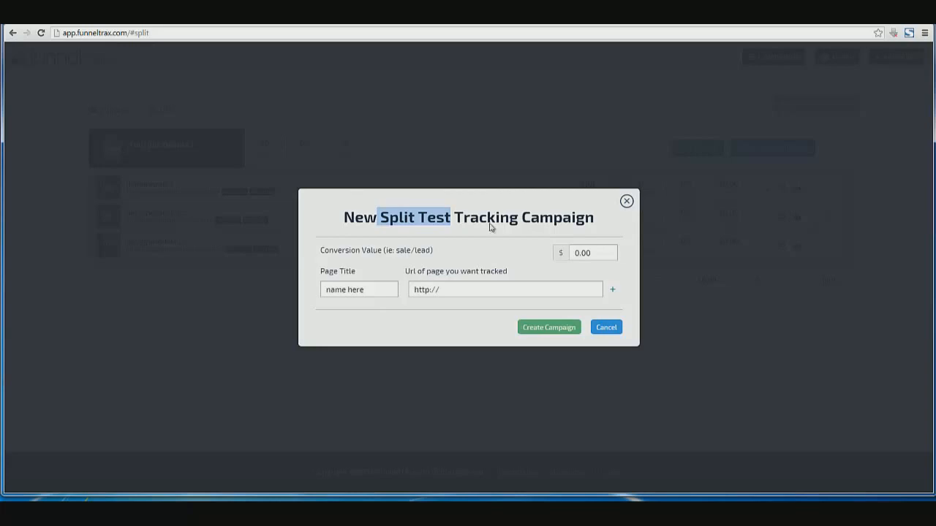
left_click(589, 156)
Dismiss the New Split Test Tracking Campaign dialog with its X, creating nothing
left_click(626, 202)
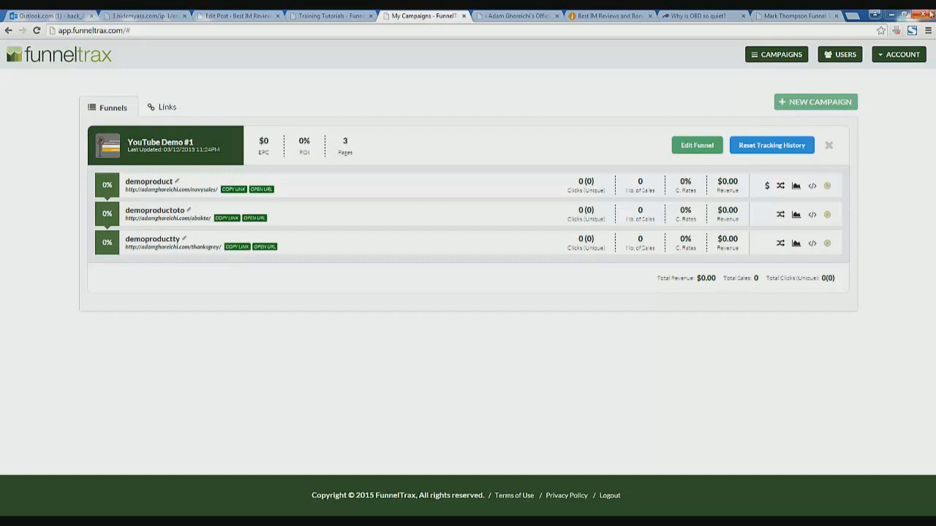
On the MeCanto Reviews site, highlight the Funnel Trax Review and Bonus title and the word 'Marketers'
left_click(607, 15)
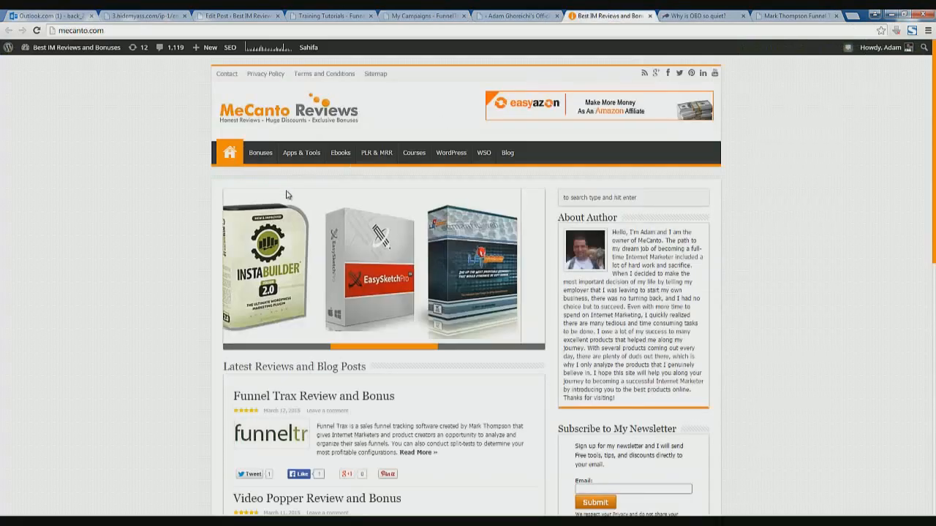
scroll(212, 382, "down", 1)
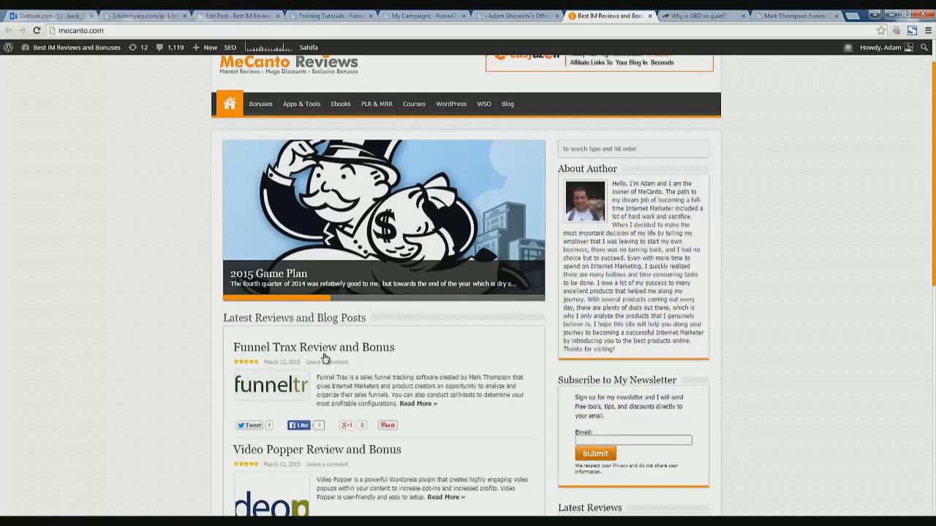
left_click_drag(234, 347, 400, 353)
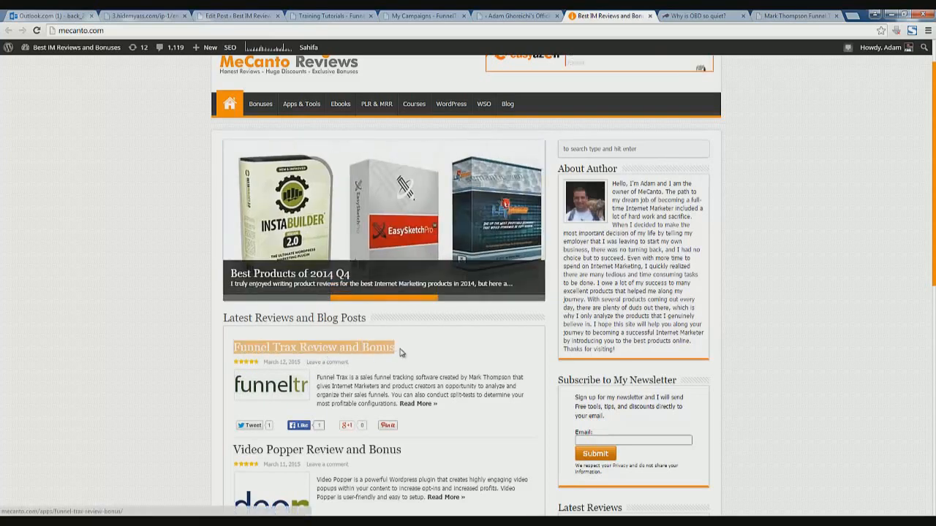
double_click(377, 386)
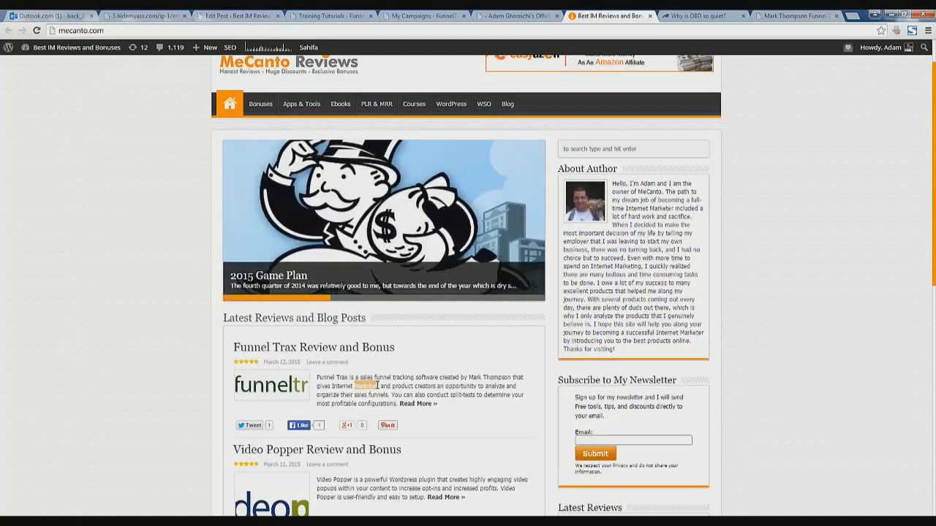
Scroll through the Latest Reviews and Blog Posts, then open the FREE Bonus 2015 page
scroll(378, 388, "down", 1)
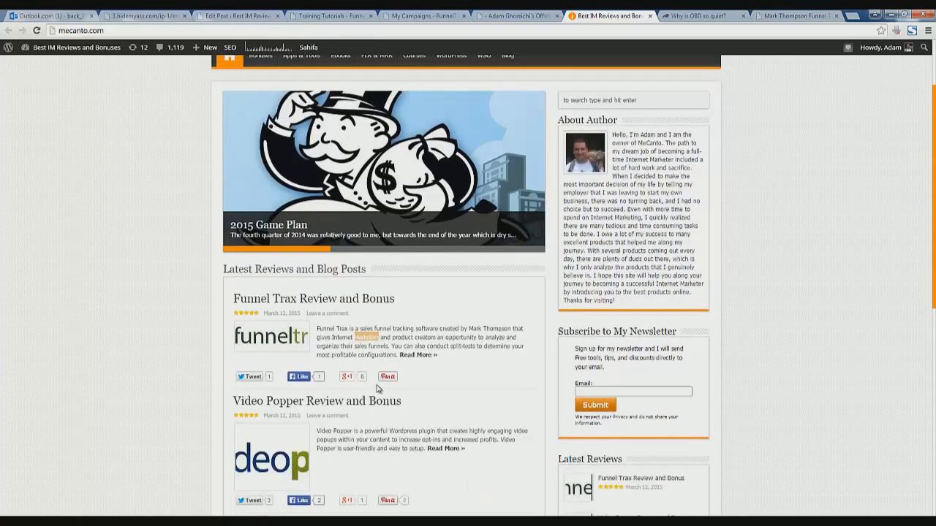
scroll(378, 388, "down", 1)
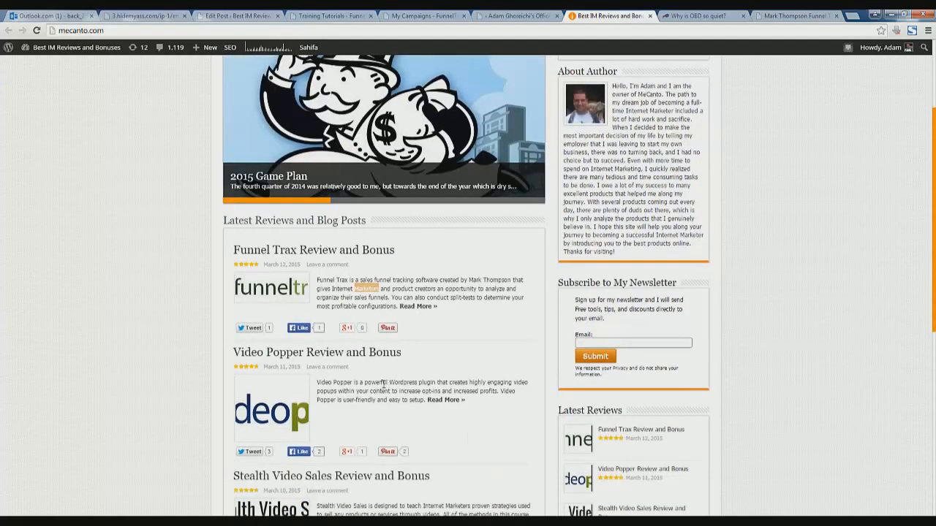
scroll(380, 388, "down", 1)
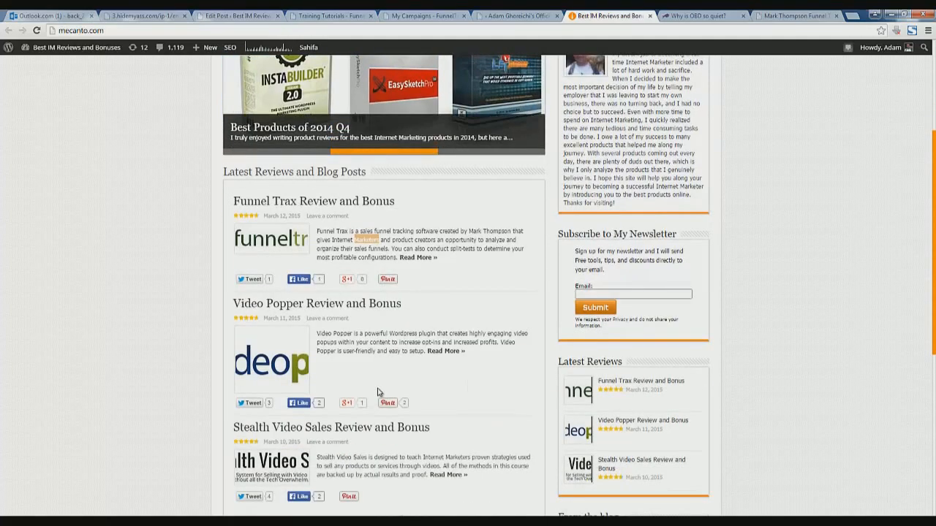
scroll(329, 377, "down", 3)
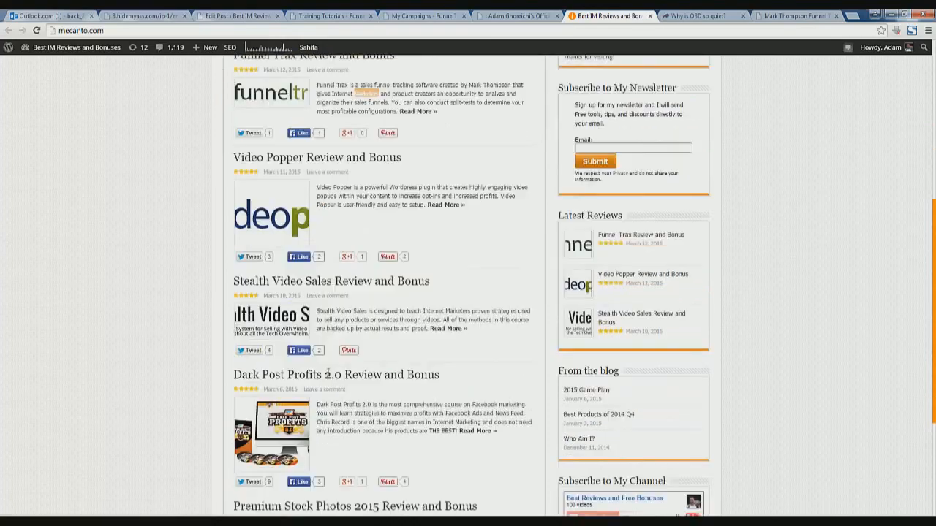
scroll(326, 374, "down", 1)
scroll(329, 373, "up", 8)
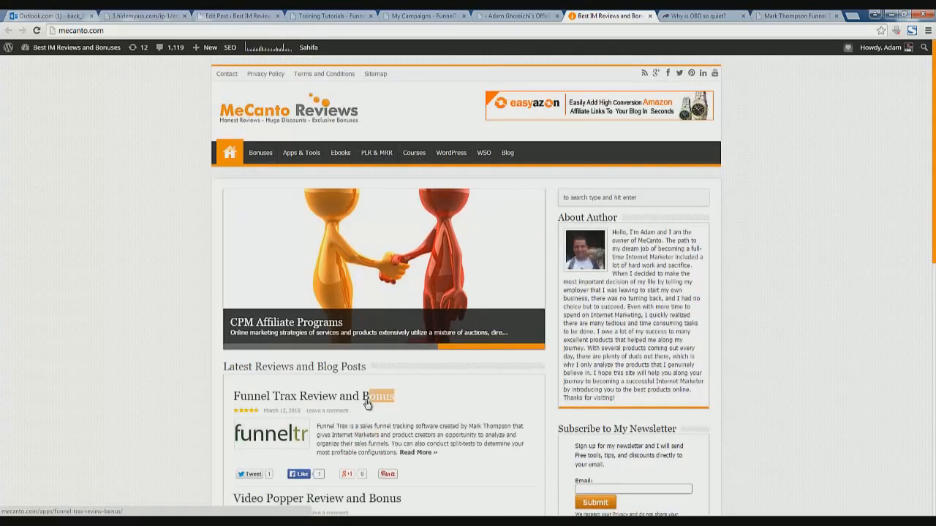
left_click(262, 155)
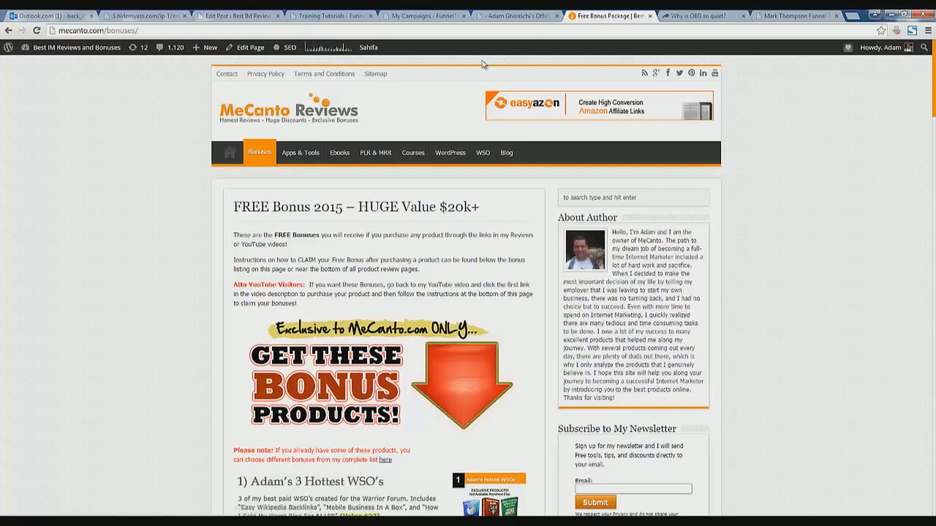
Scroll all 31 bonuses to Ultimate Profit Empire, then open 'Click here to SELECT your Bonuses' in a new tab
scroll(312, 175, "down", 3)
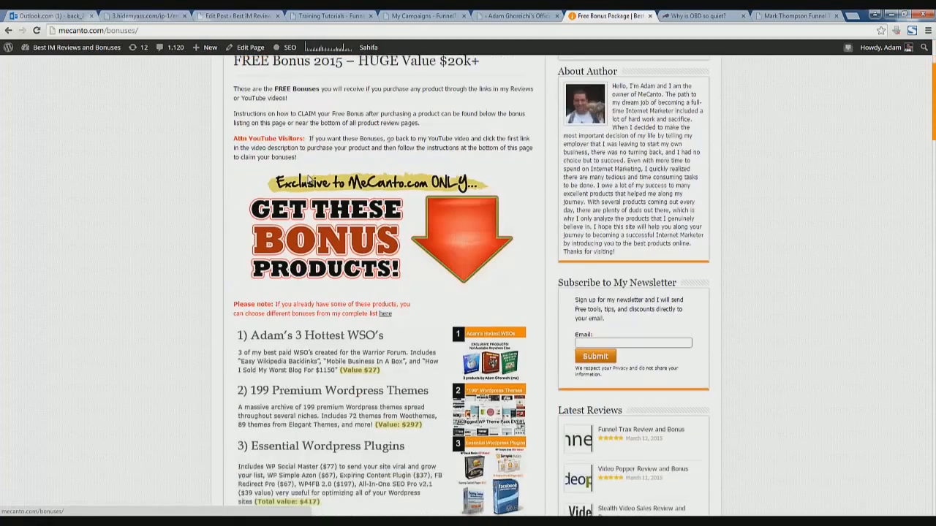
scroll(310, 183, "down", 1)
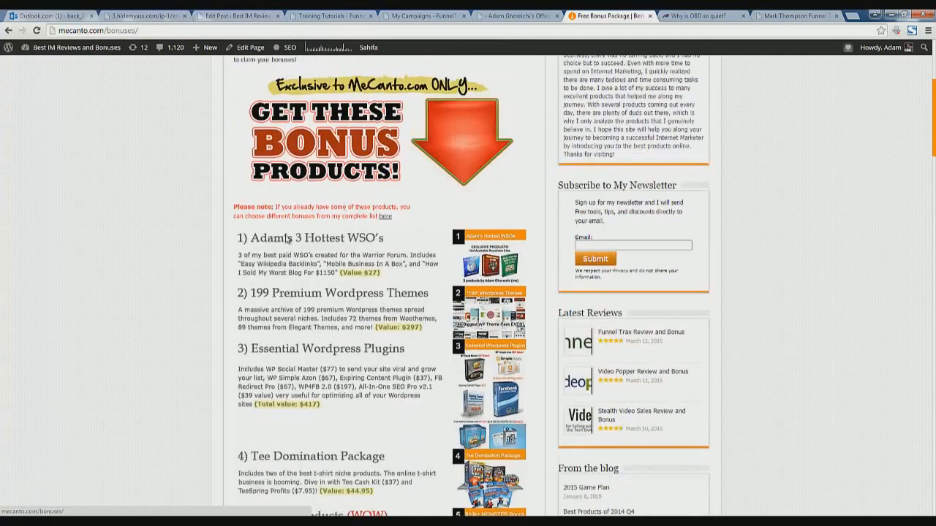
scroll(280, 243, "down", 1)
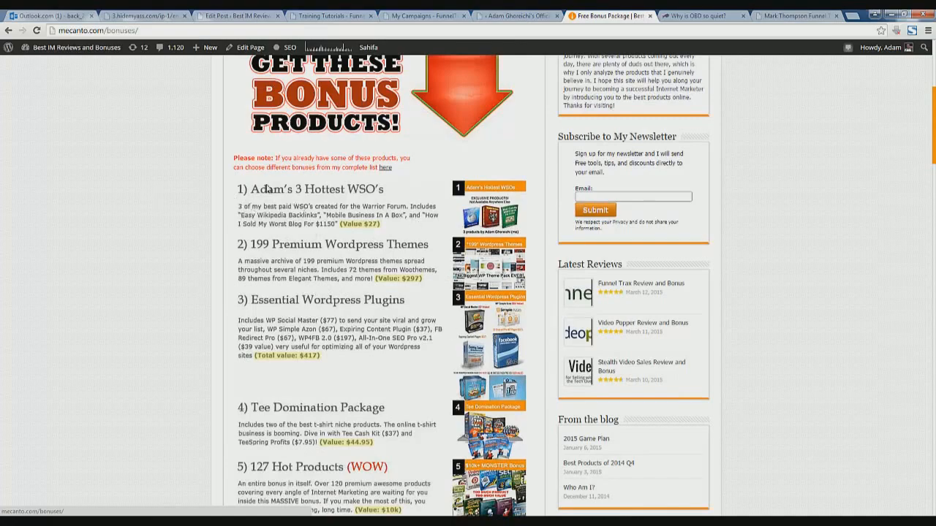
scroll(288, 170, "down", 1)
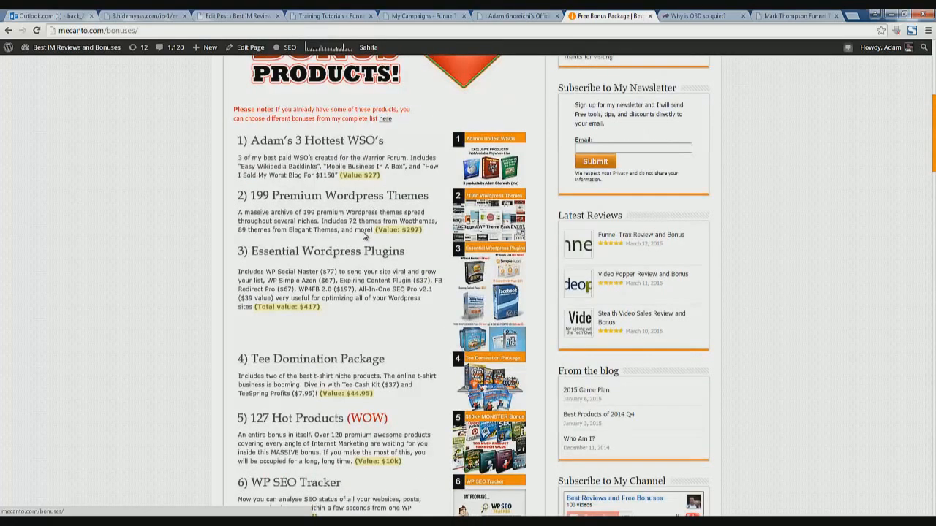
scroll(282, 265, "down", 5)
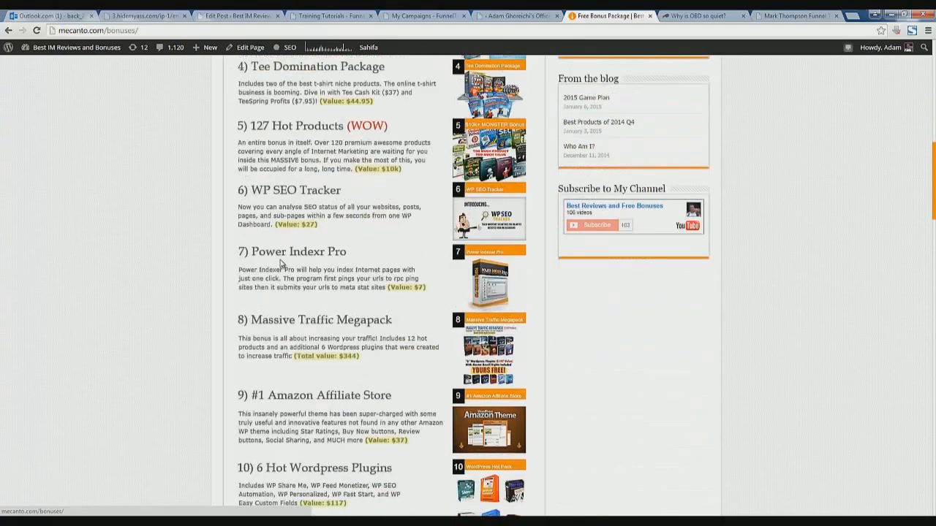
scroll(282, 264, "down", 2)
scroll(281, 265, "down", 9)
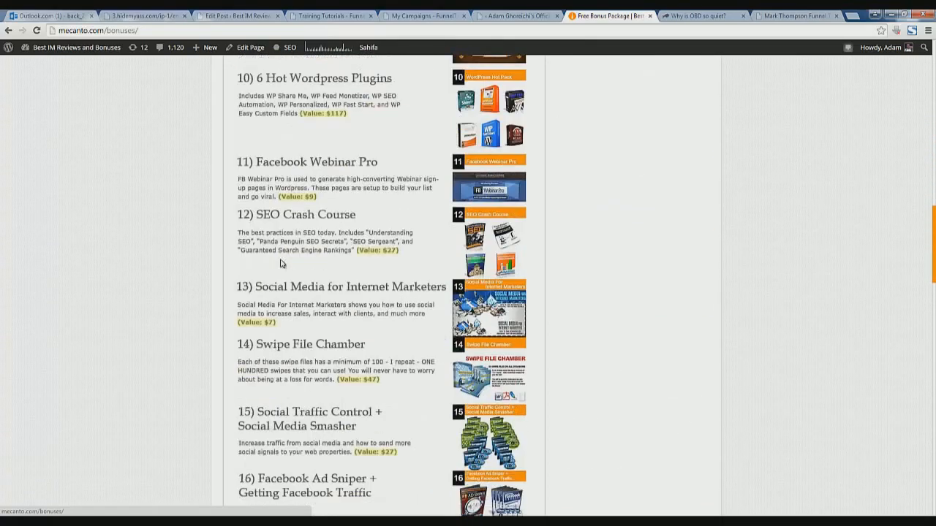
scroll(277, 259, "down", 10)
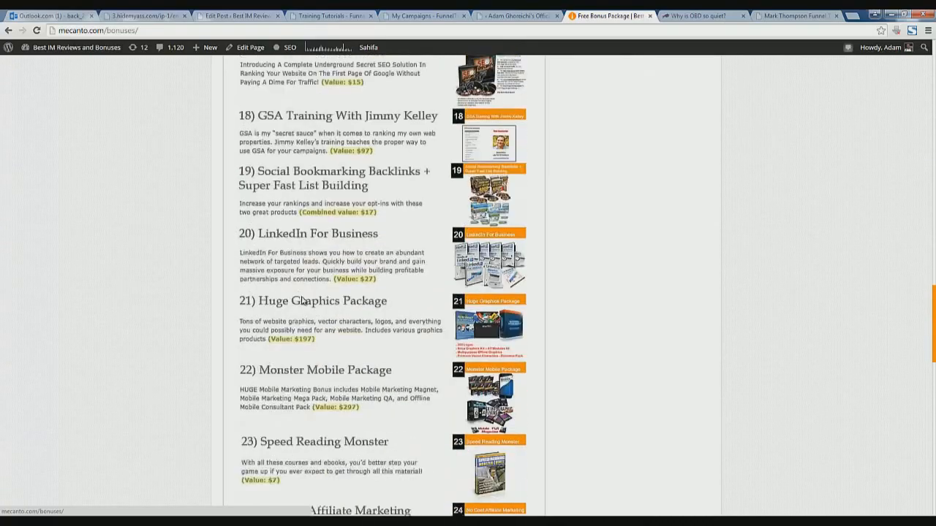
scroll(223, 294, "down", 7)
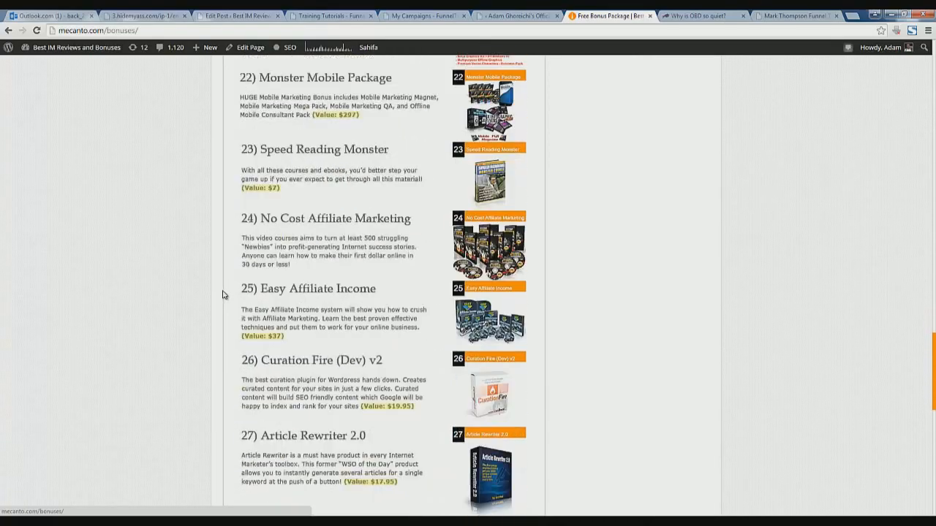
scroll(223, 294, "down", 4)
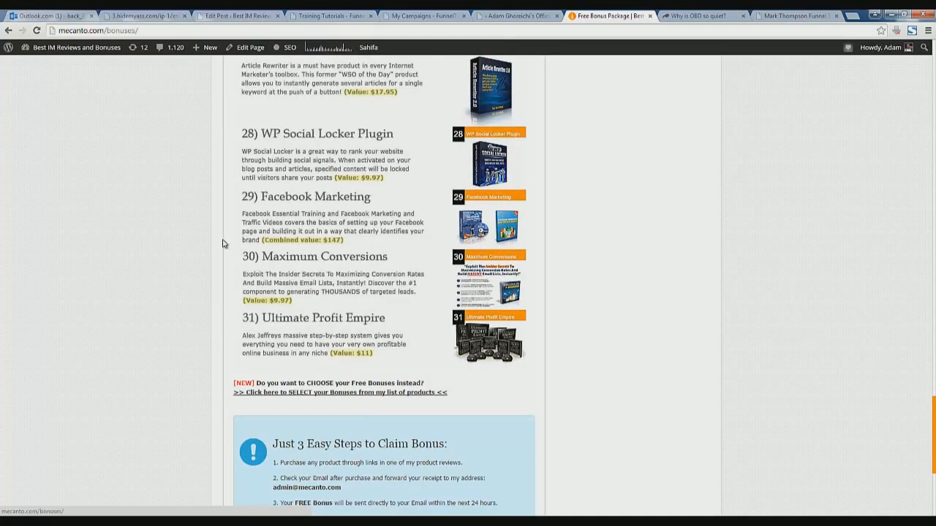
right_click(296, 393)
left_click(305, 399)
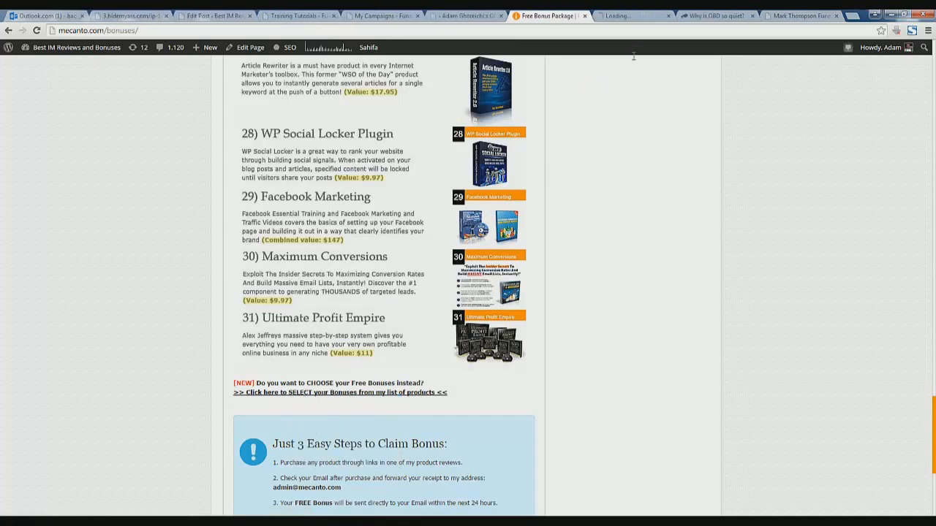
View the Choose Your Bonuses tab and scroll down its FREE Bonus Options product list
left_click(615, 15)
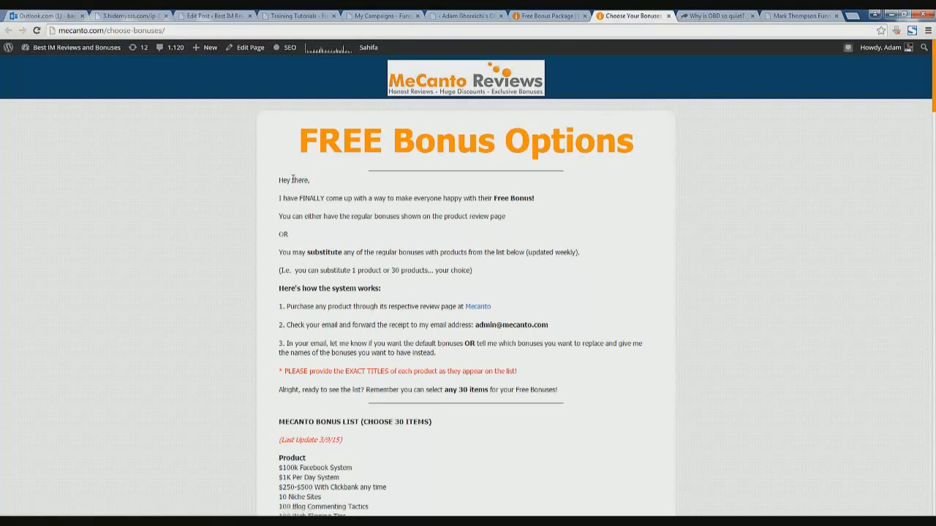
left_click_drag(292, 179, 322, 369)
left_click(326, 346)
scroll(322, 345, "down", 3)
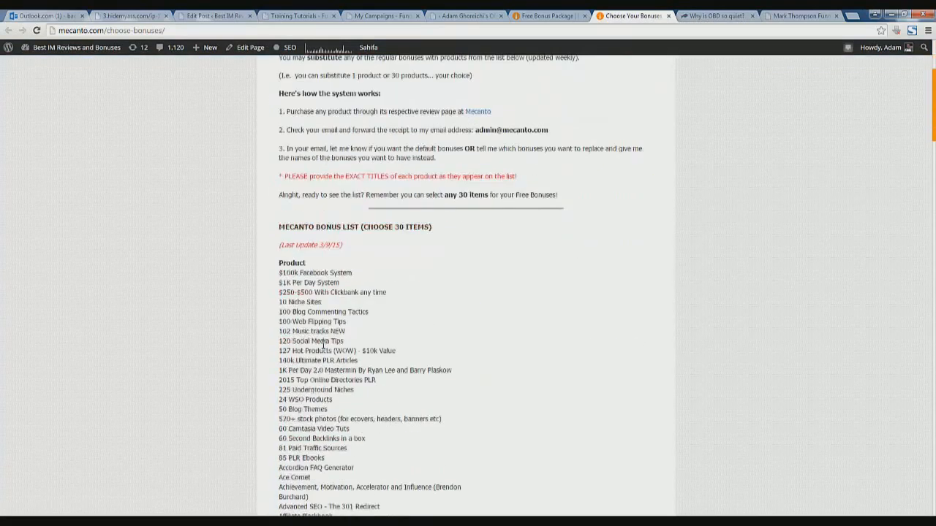
scroll(322, 345, "down", 1)
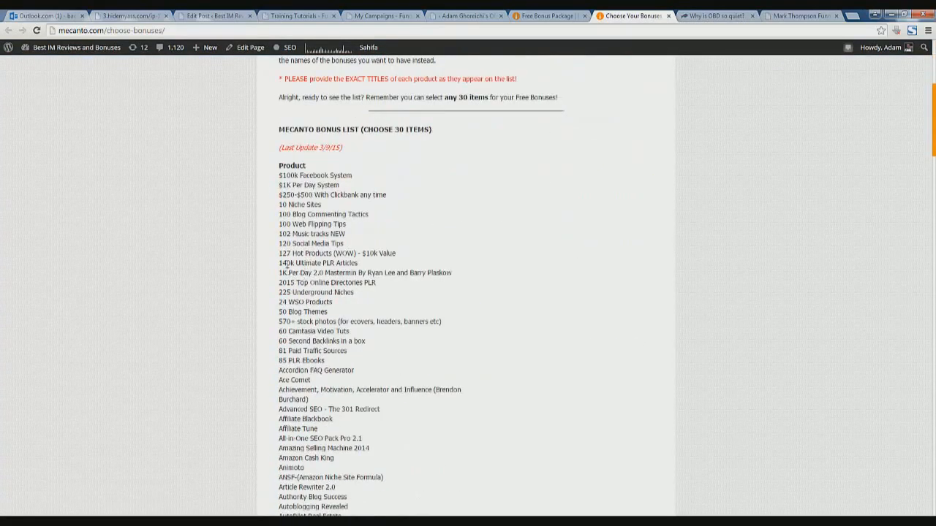
scroll(287, 265, "down", 1)
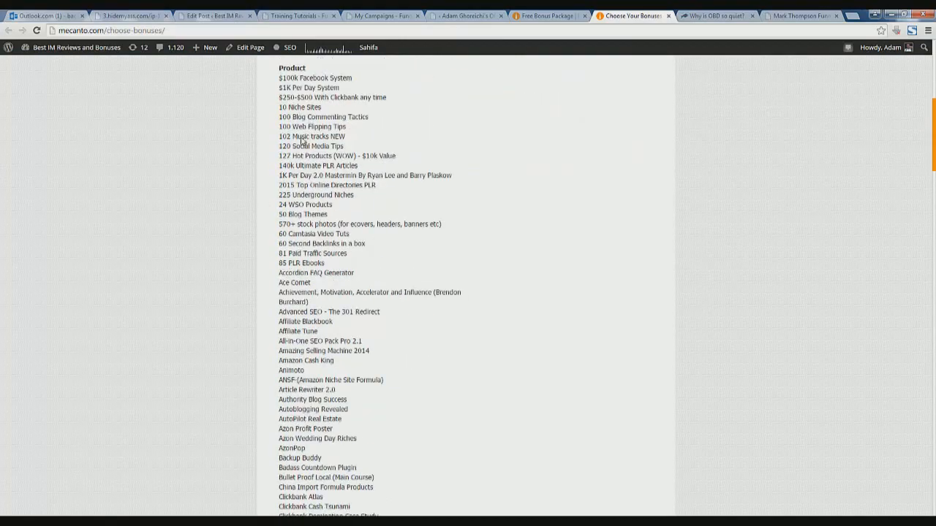
Compare the product list, down to 140k Ultimate PLR Articles, with the Free Bonus Package page, ending there
left_click(559, 15)
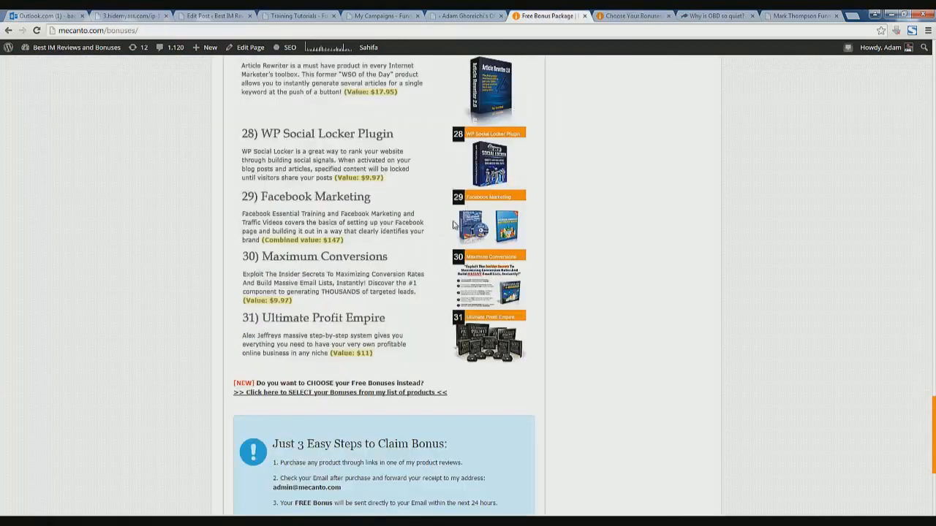
left_click(621, 16)
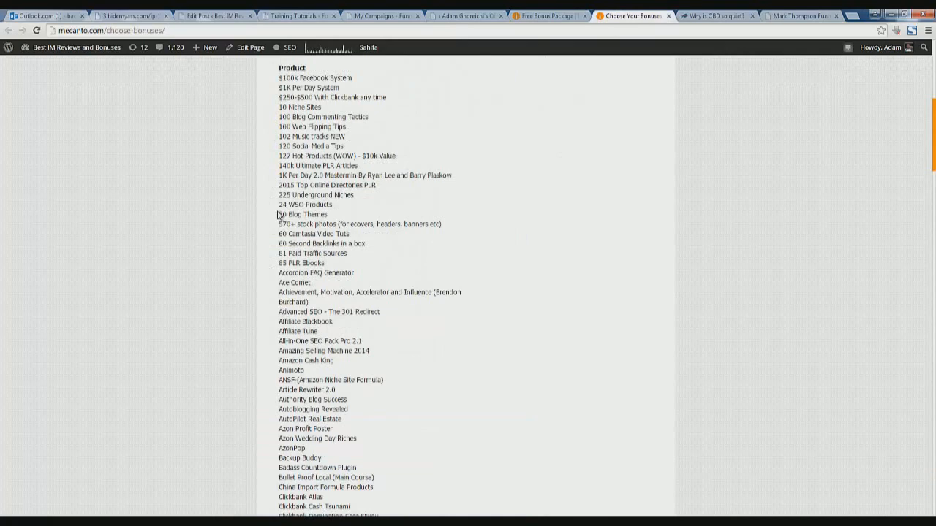
mouse_move(279, 165)
left_mouse_down()
mouse_move(362, 166)
mouse_move(279, 166)
left_mouse_up()
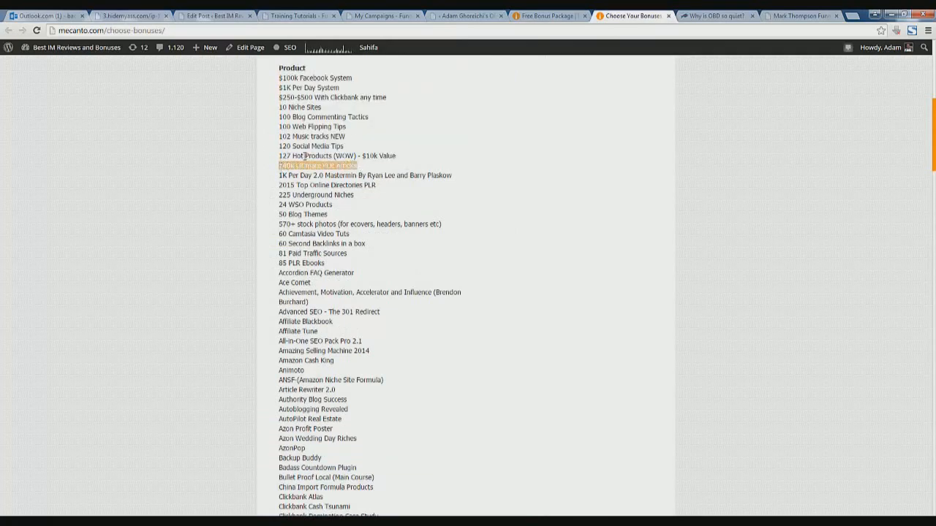
left_click(539, 15)
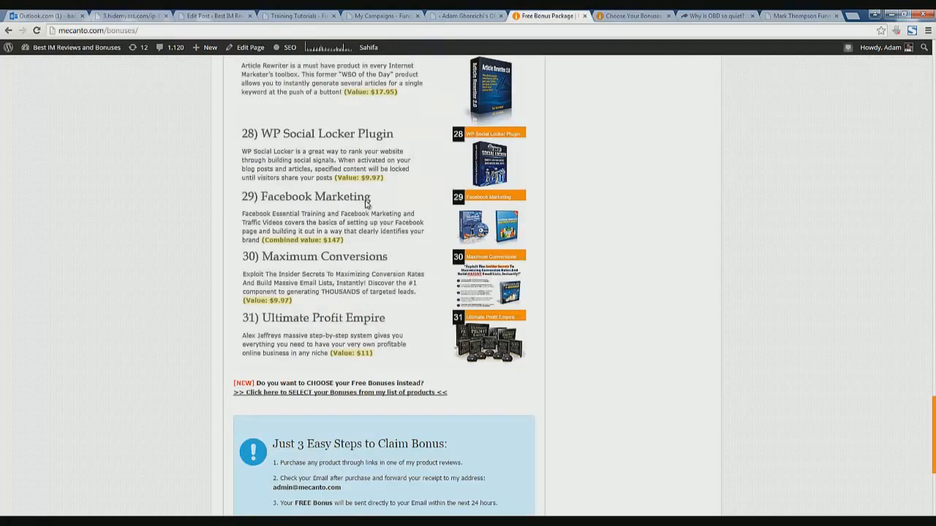
left_click(622, 15)
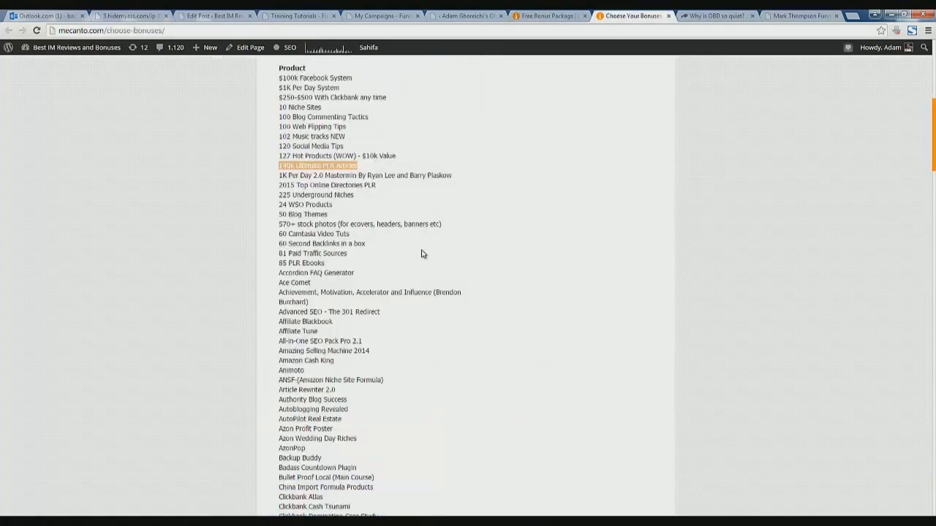
scroll(421, 254, "down", 6)
left_click(548, 15)
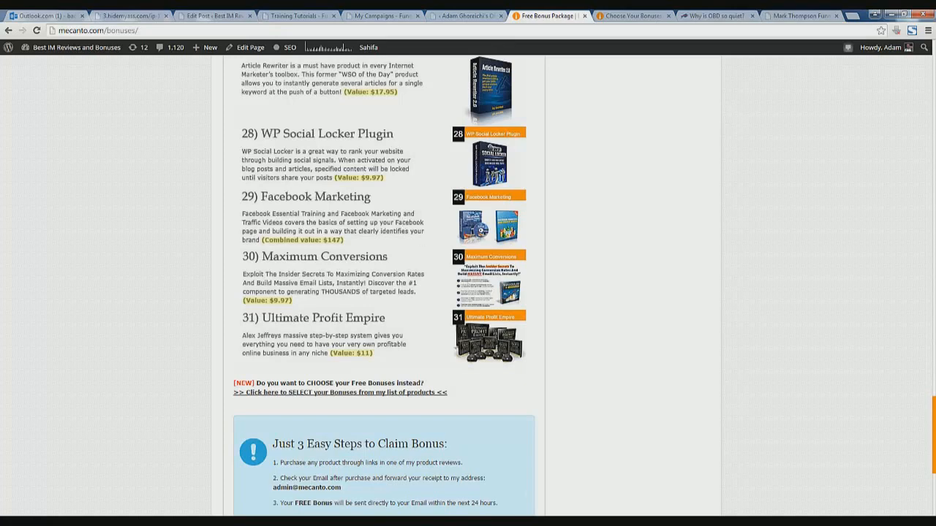
left_click(345, 519)
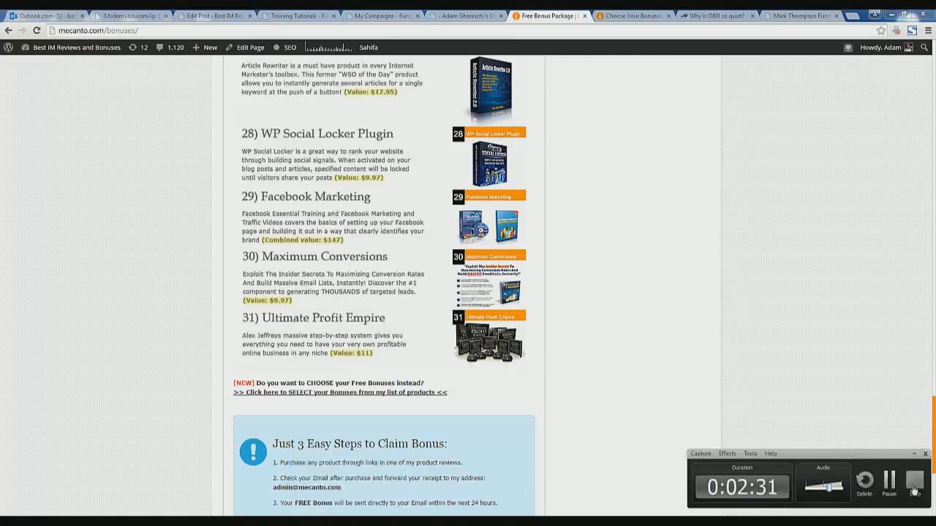